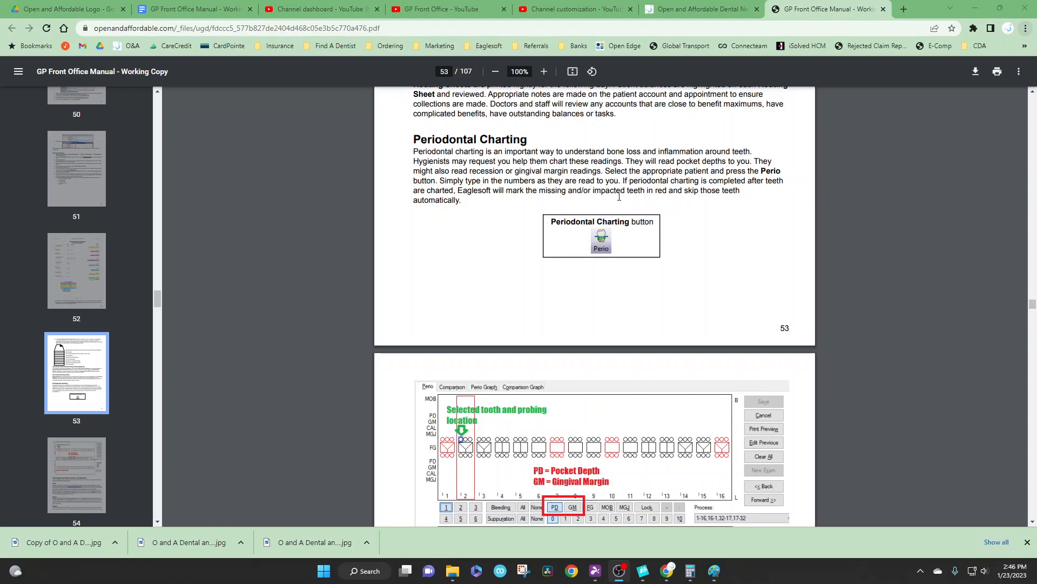
Step: Review the manual's periodontal charting page, then switch to the Eaglesoft schedule and open the test patient's chart
scroll(619, 196, down, 4)
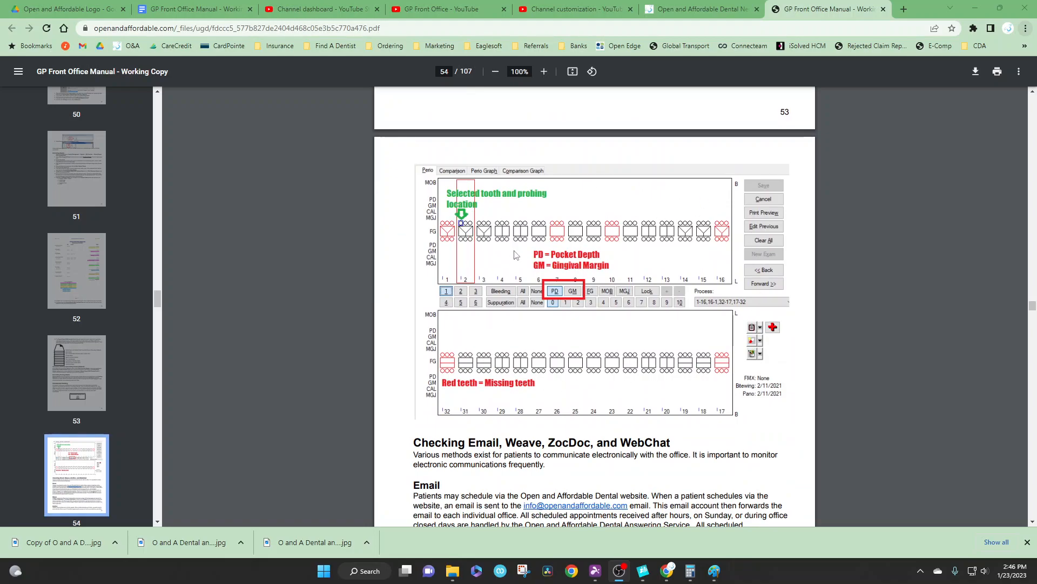
scroll(524, 266, up, 1)
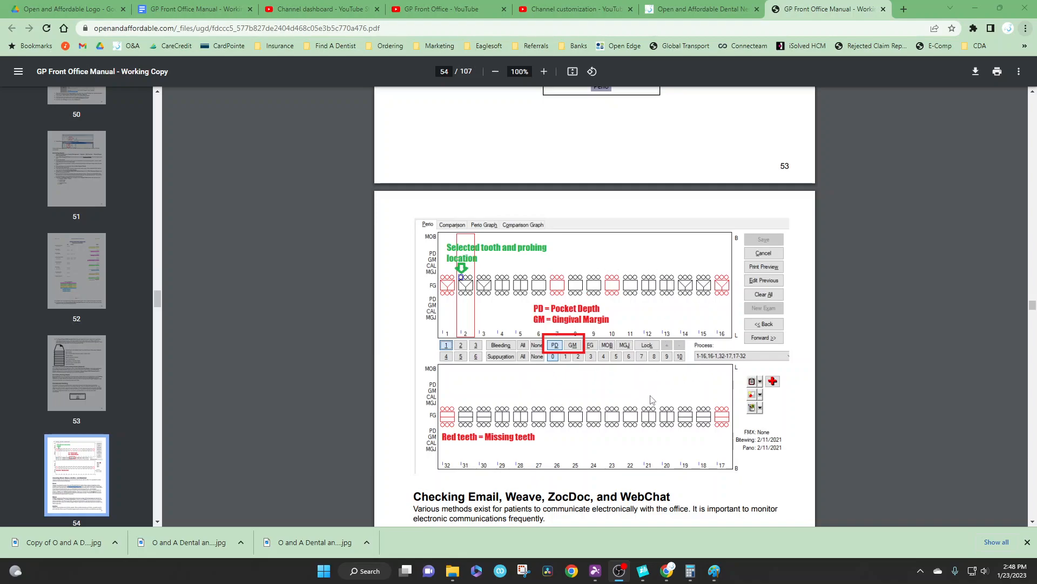
mouse_move(643, 571)
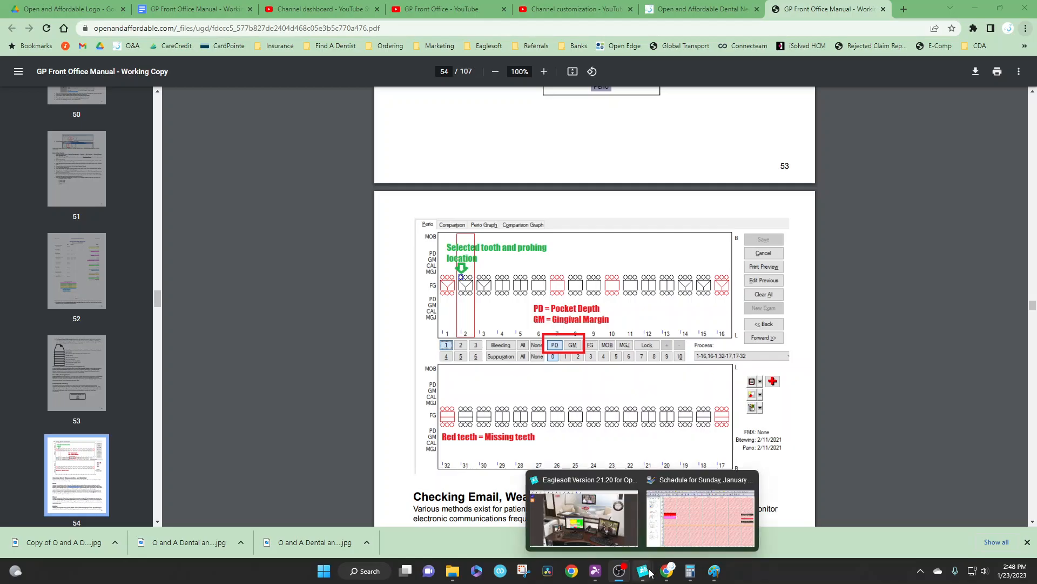
click(666, 515)
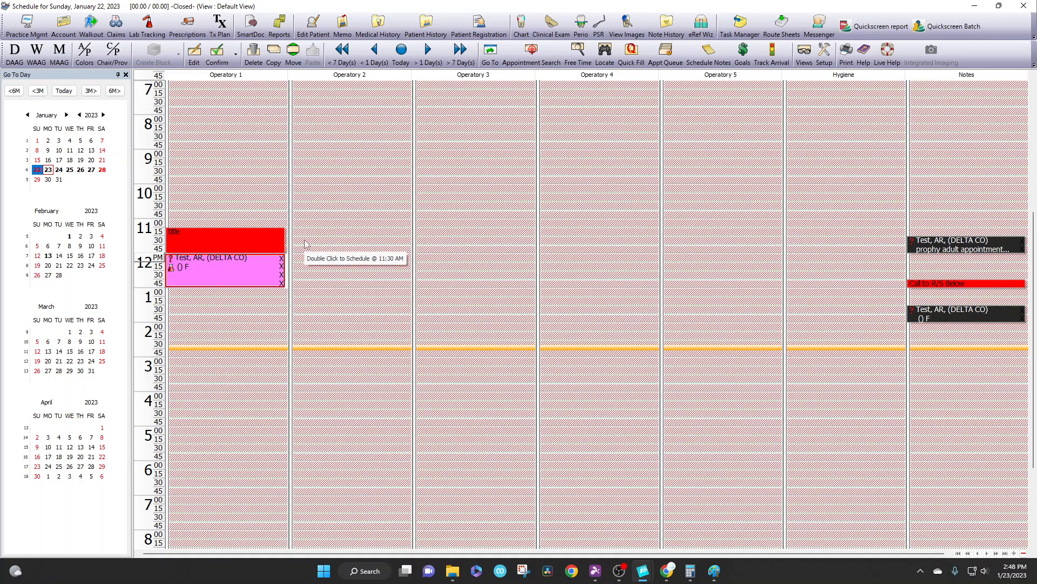
click(521, 27)
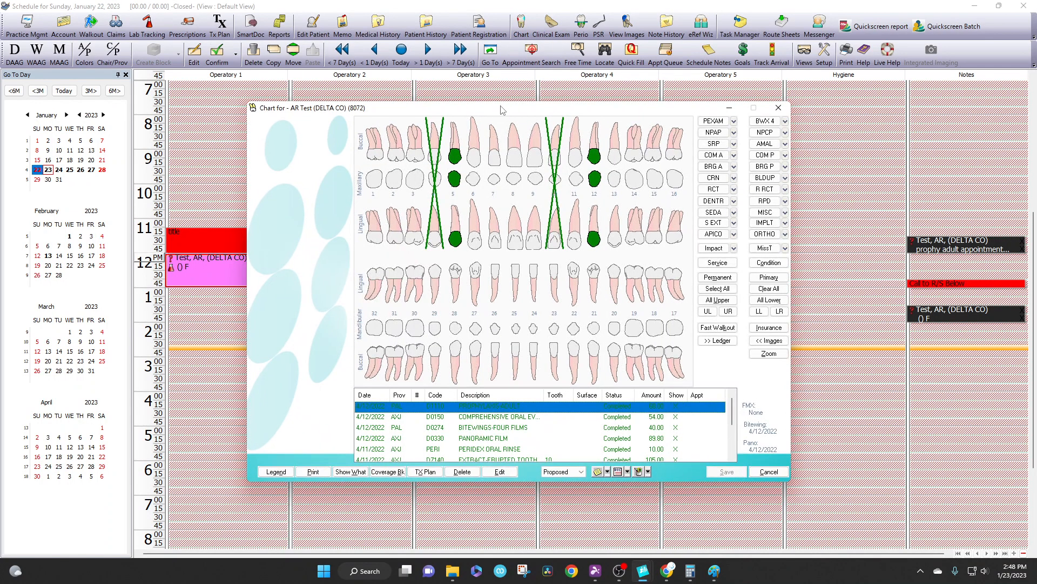
drag(498, 111, 492, 96)
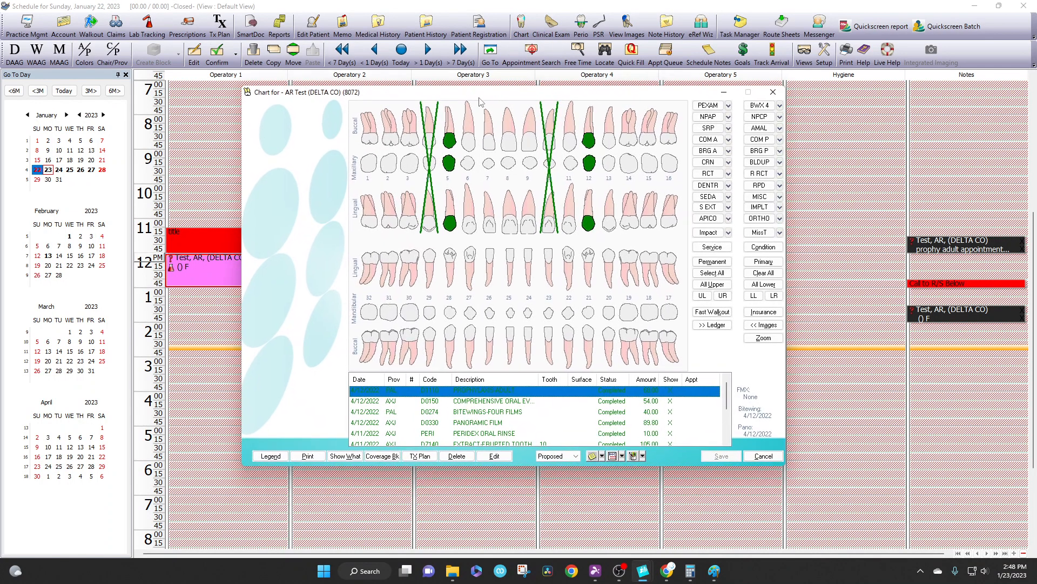
Step: Select teeth 1, 32, 17 and 16 on the patient's chart
click(374, 145)
click(368, 264)
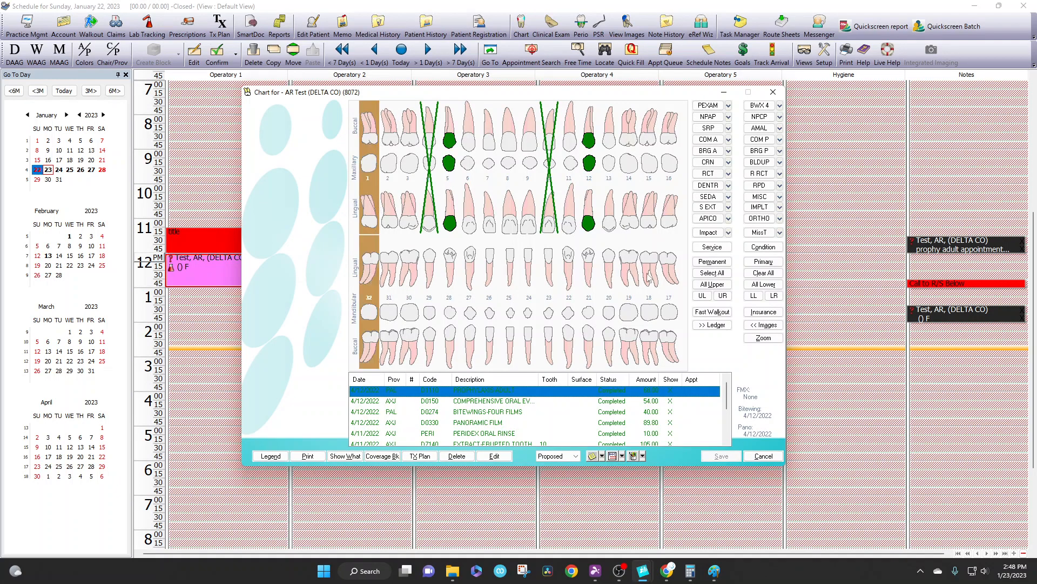
click(664, 274)
click(676, 219)
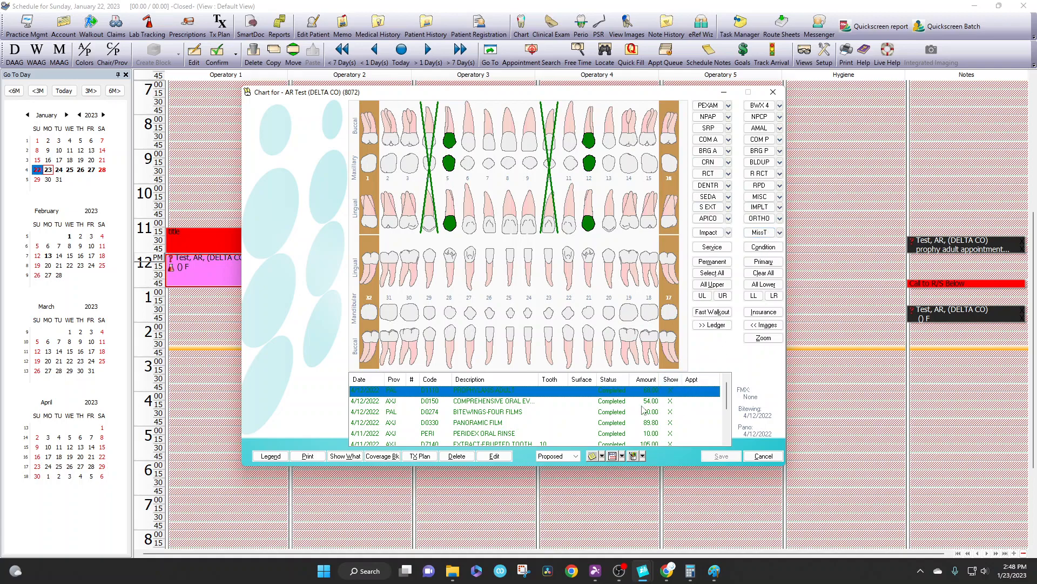
Step: Open a new perio exam from the patient's chart to check the tooth markings, then close it
click(643, 456)
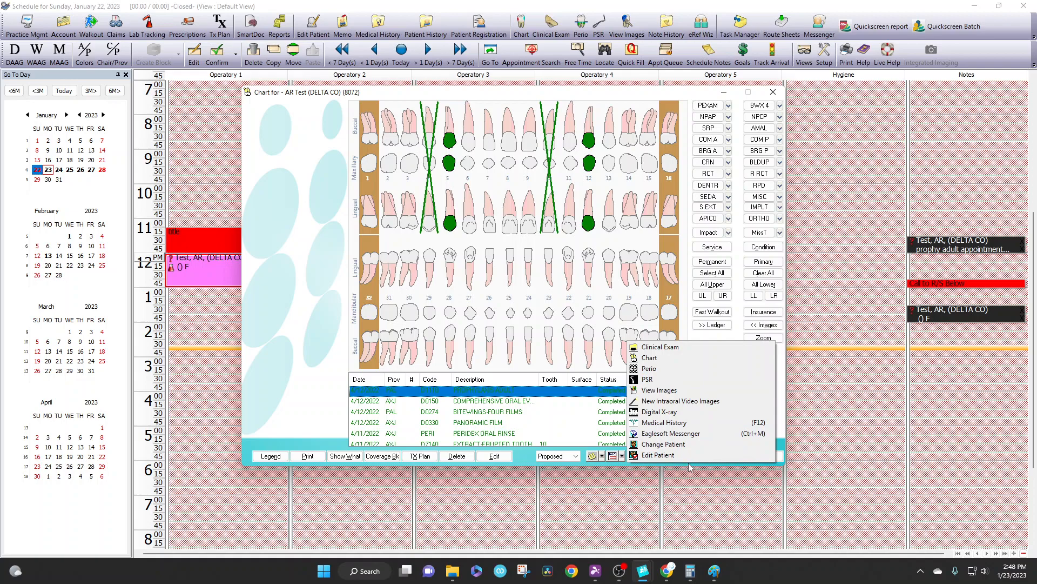
click(530, 457)
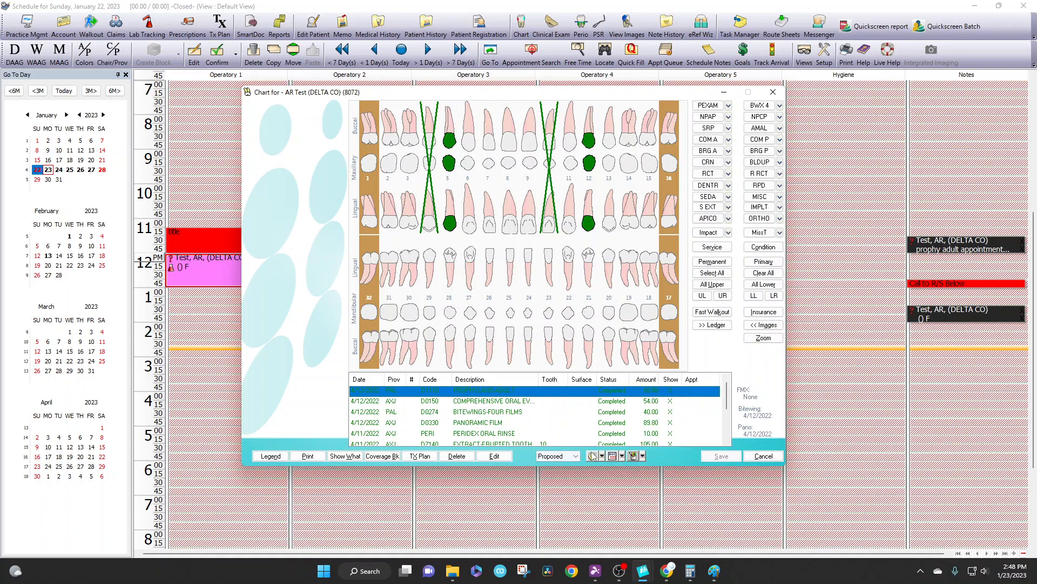
click(641, 456)
click(660, 368)
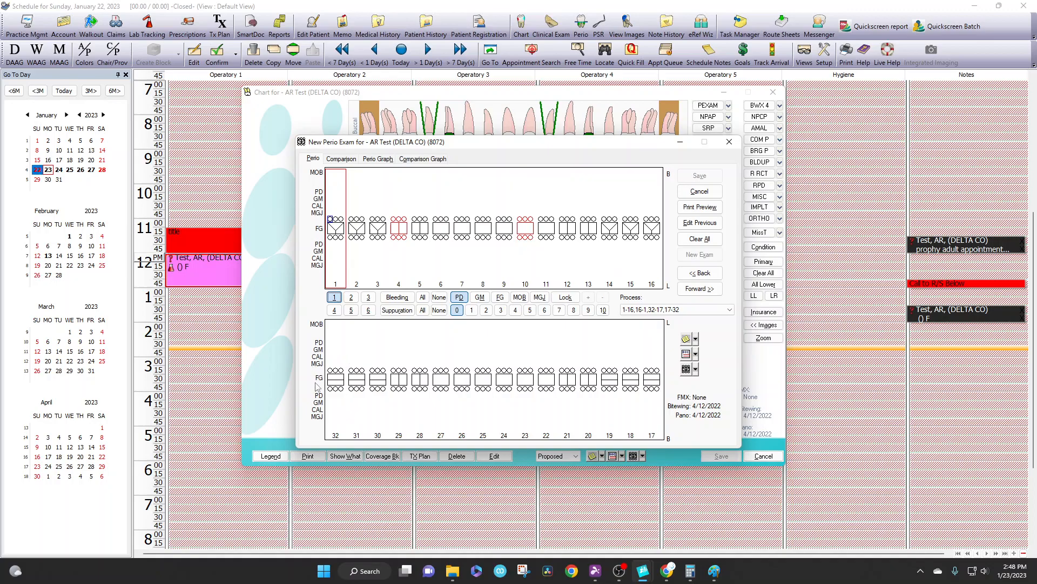
click(729, 141)
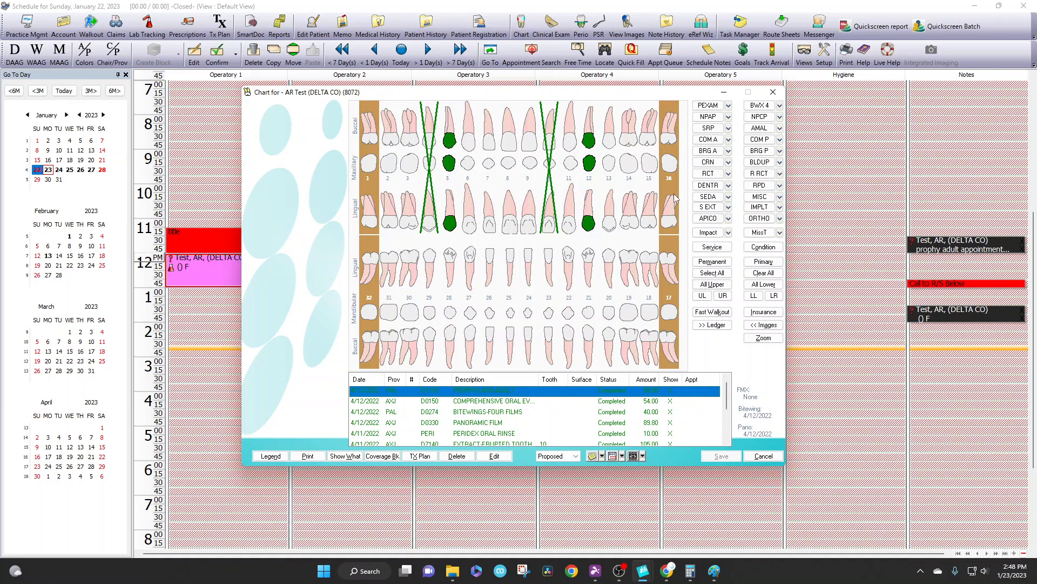
Step: Cancel the missing-tooth entry for the selected teeth and deselect teeth 16, 1, 32 and 17
click(755, 236)
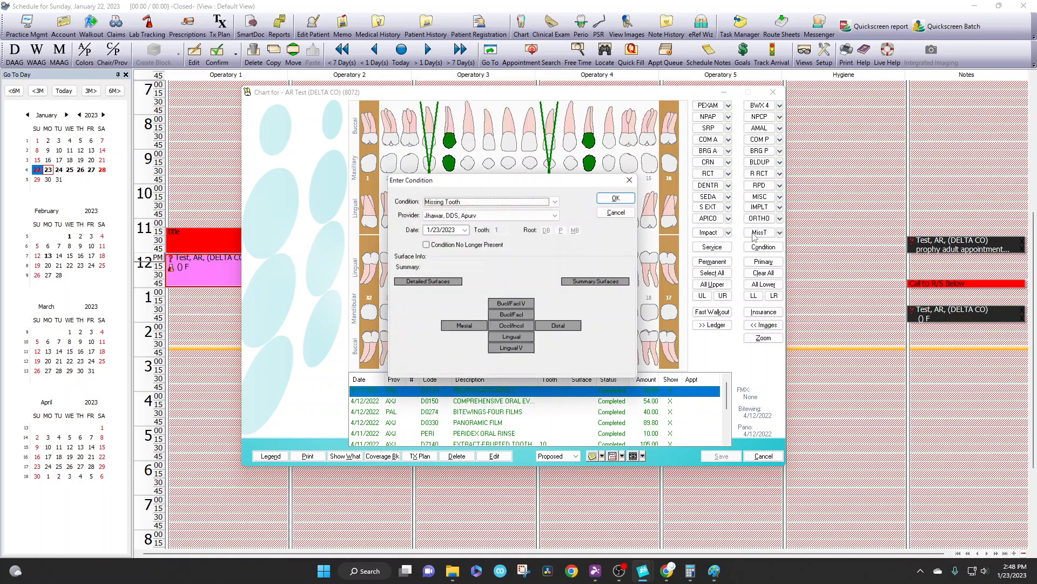
click(627, 216)
click(674, 227)
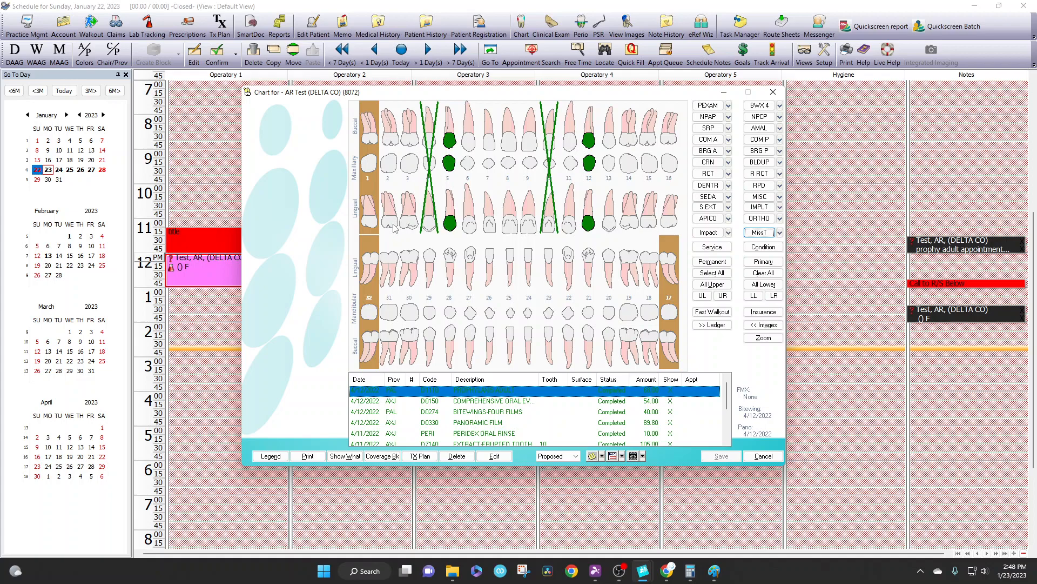
click(373, 236)
click(378, 259)
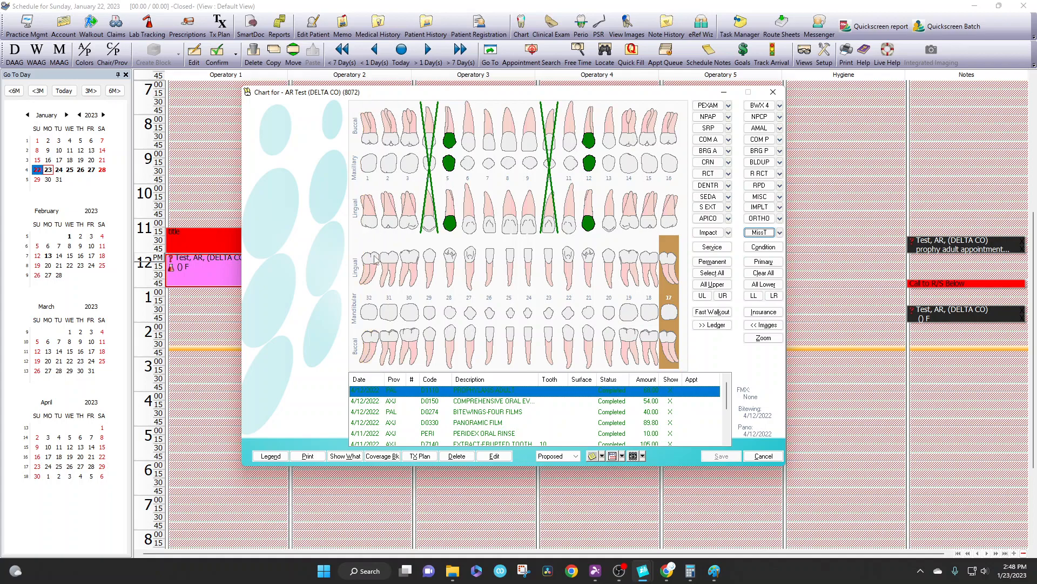
click(666, 263)
Step: Mark teeth 1 and 16 with the Missing Tooth condition dated 1/23/2023
click(666, 232)
click(376, 216)
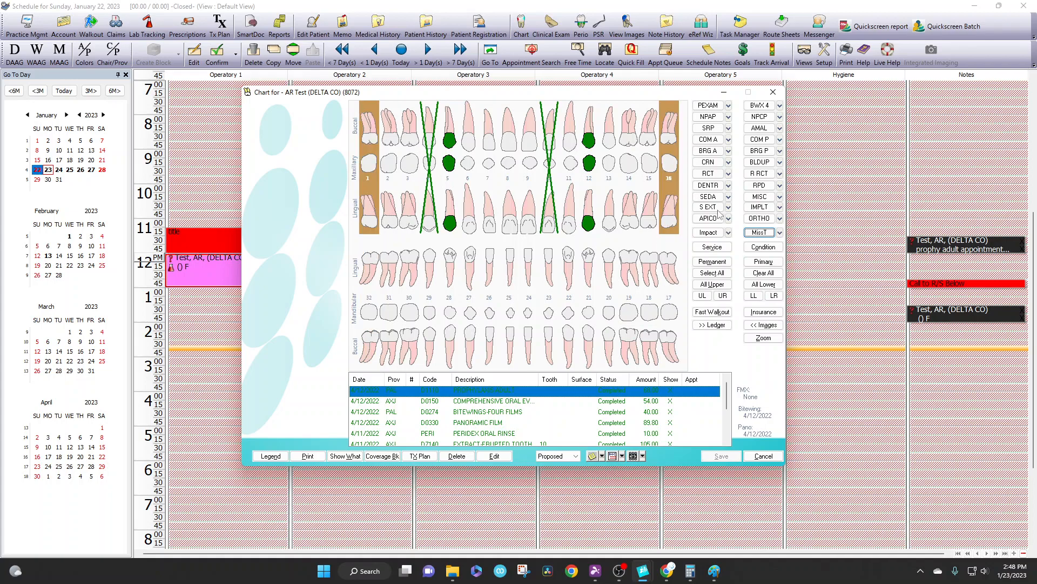
click(753, 234)
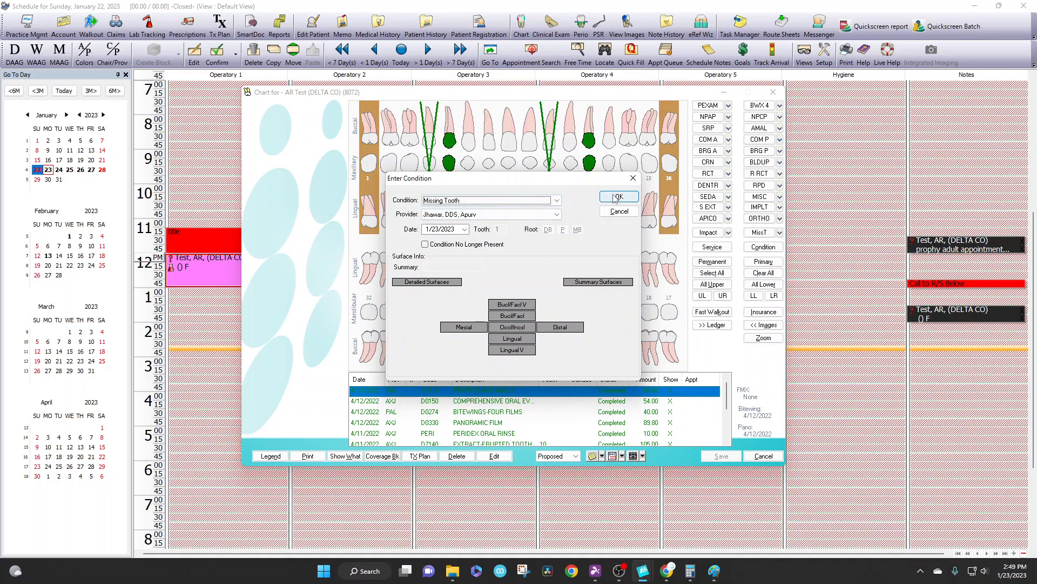
click(615, 197)
Step: Mark teeth 17 and 32 with the Impacted Tooth condition dated 1/23/2023
click(667, 267)
click(374, 287)
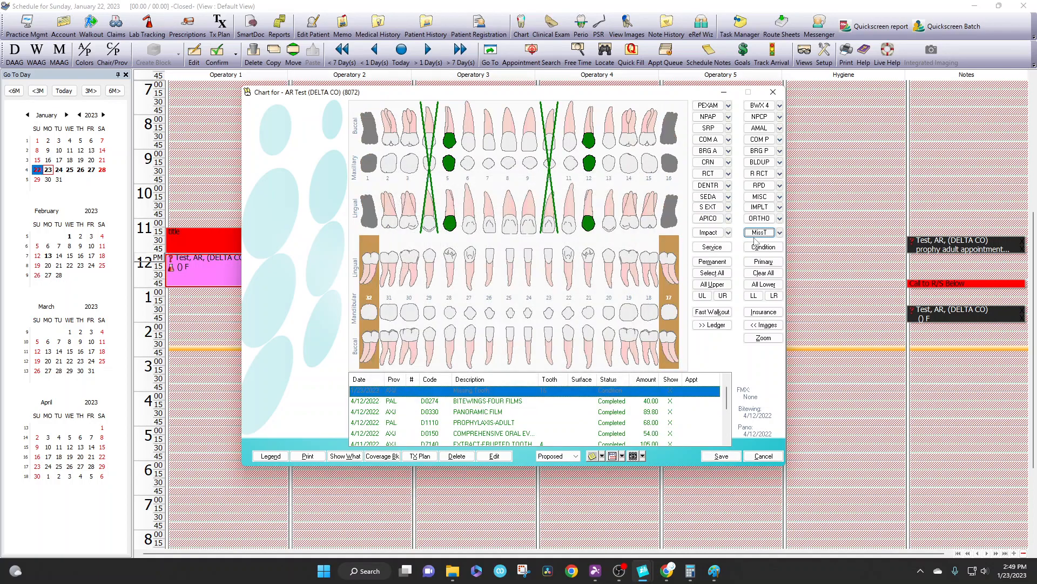
click(710, 232)
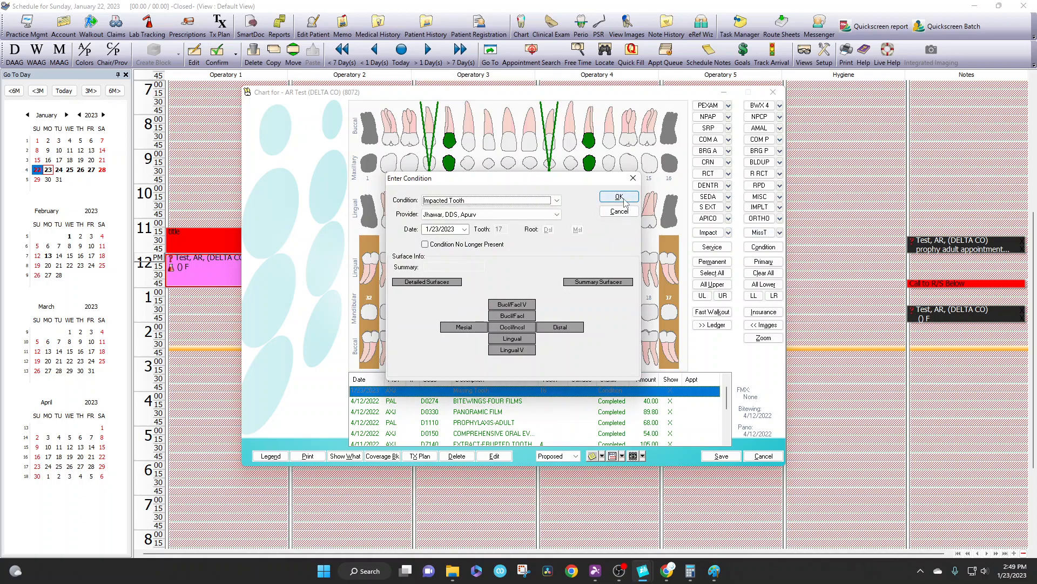
click(621, 199)
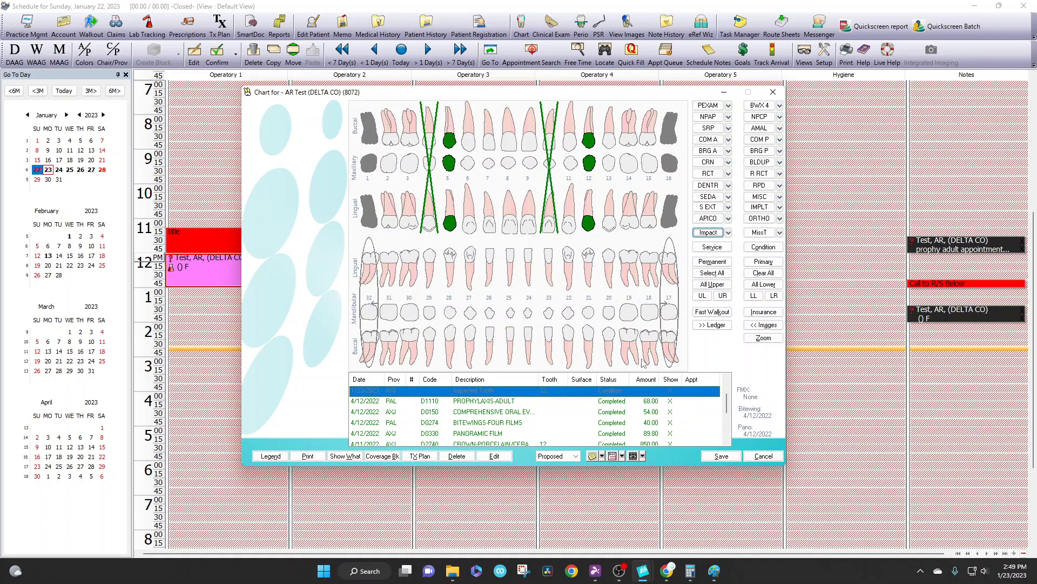
Step: Open a new perio exam from the chart to examine how missing and impacted teeth are marked, then close the exam and chart
click(643, 455)
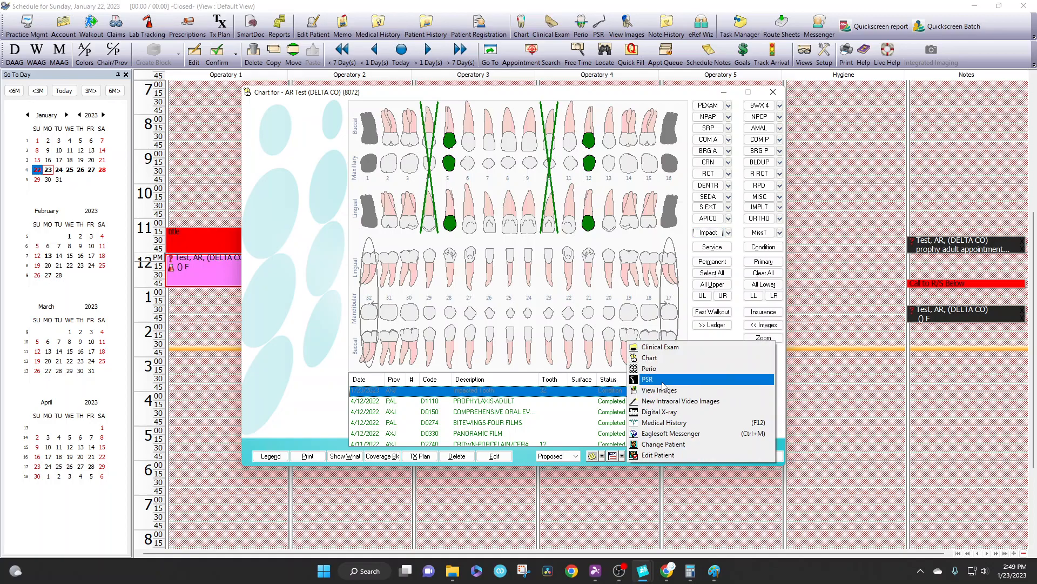
click(659, 369)
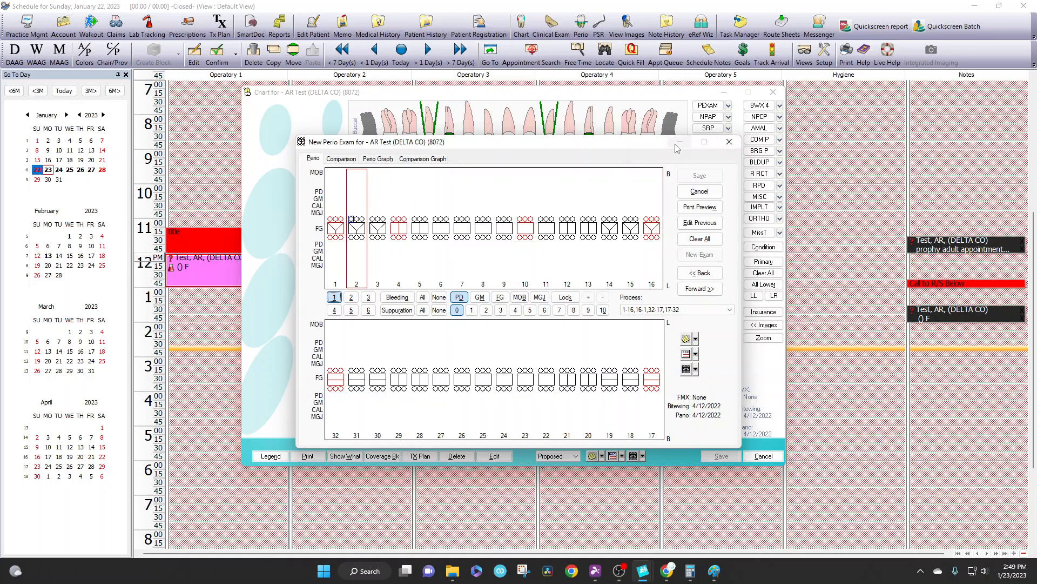
click(729, 141)
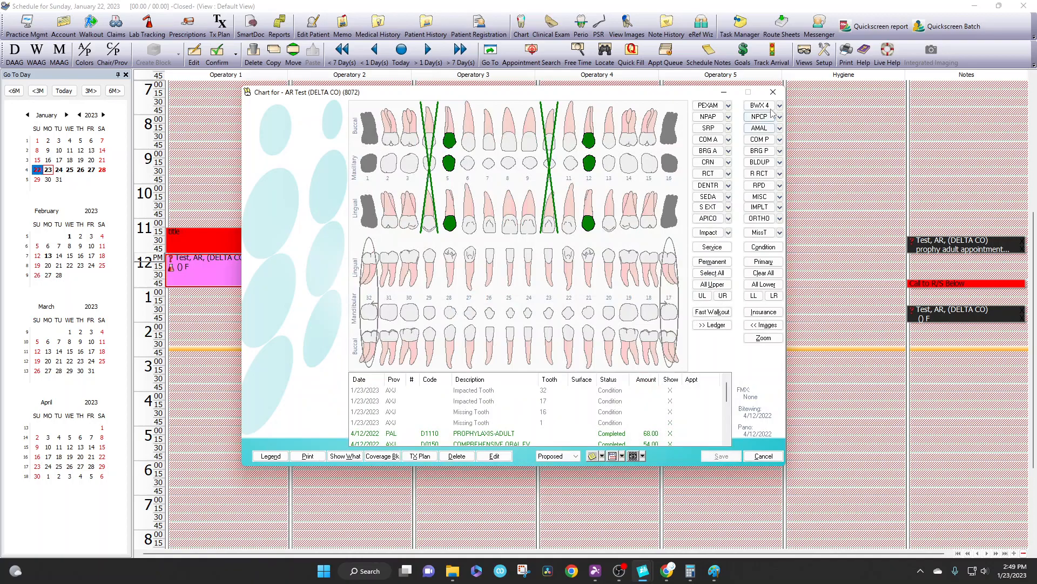
click(772, 92)
Step: Open a new perio exam from the schedule and enter pocket depths 4 3 4 for tooth 2 and 3 2 3 for teeth 3 and 5
mouse_move(278, 263)
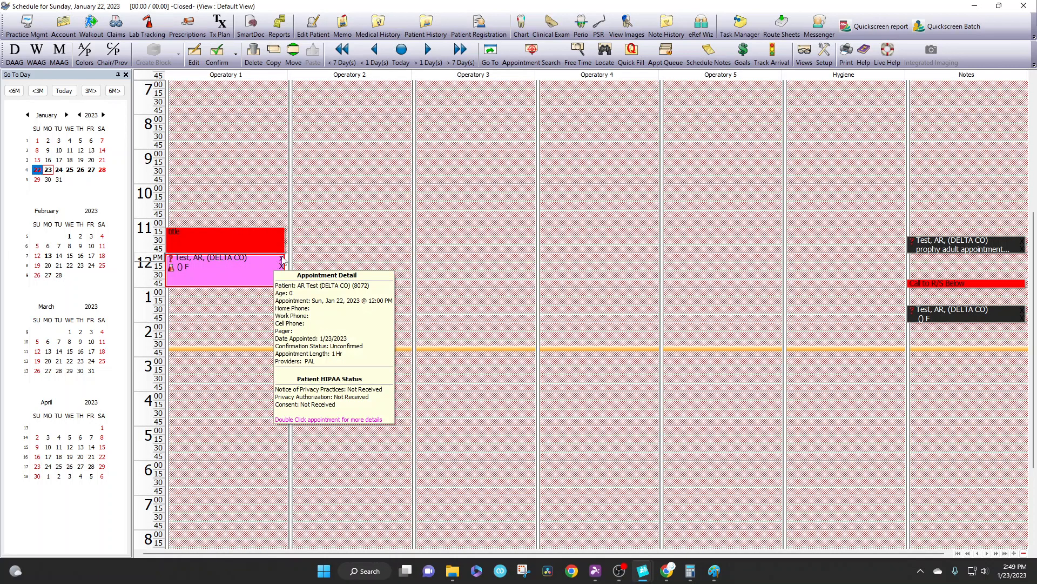
click(582, 26)
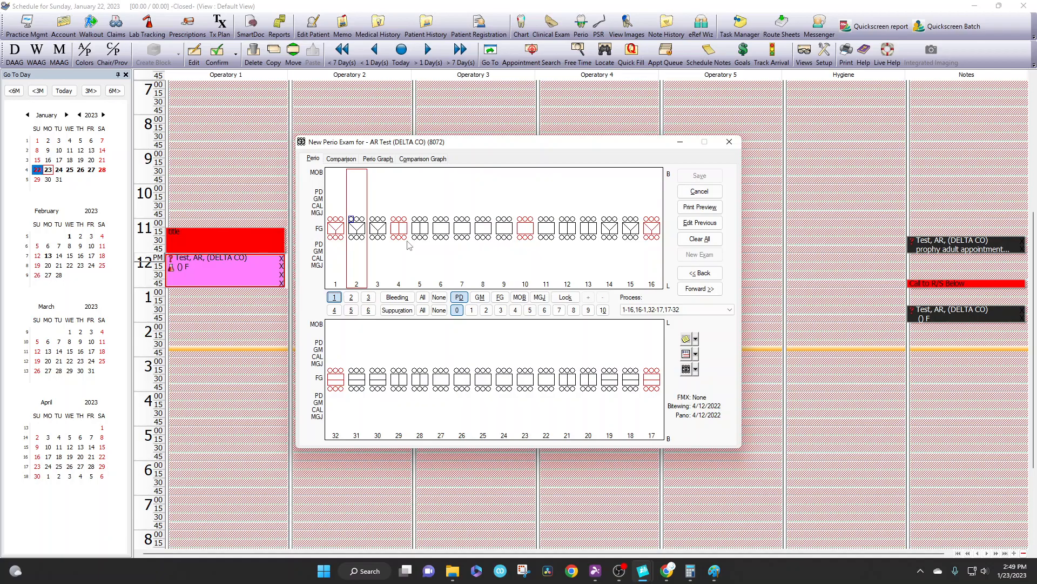
text(43432)
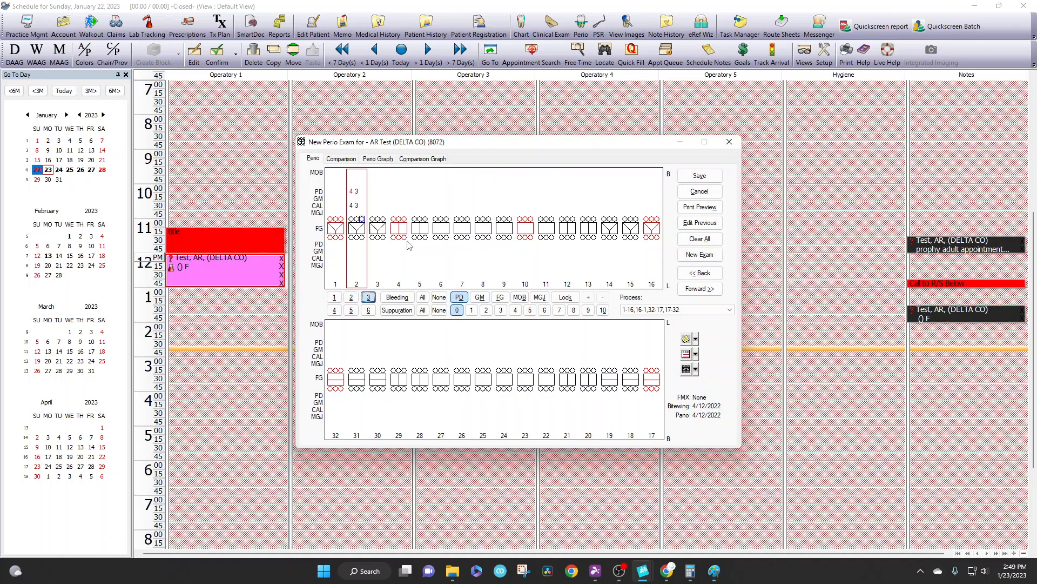
text(3323)
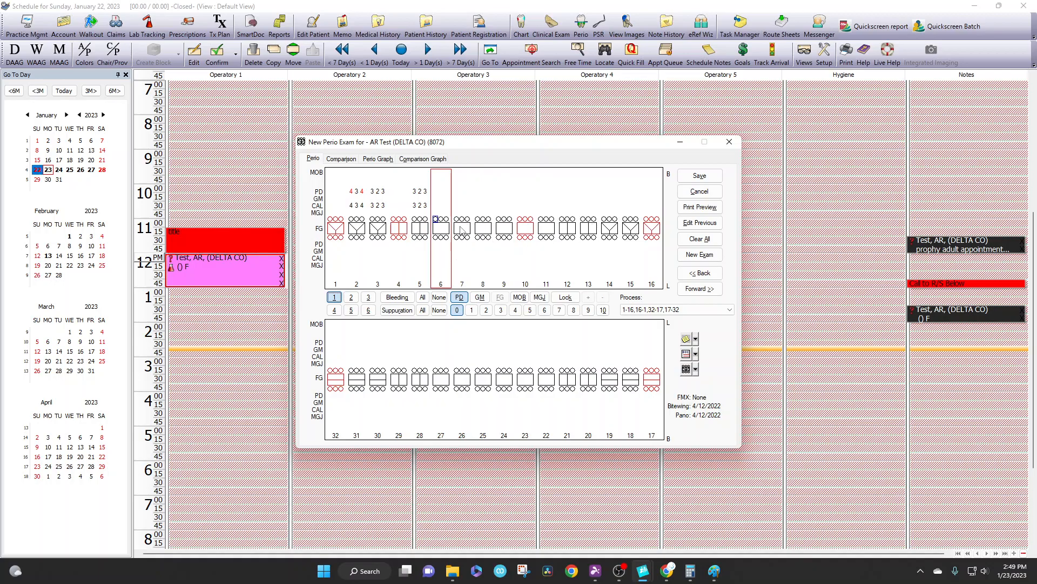
Step: Correct tooth 3's third pocket depth to 4, then re-enter 4 3 4 for tooth 2, 3 2 4 for tooth 3 and 3 2 3 for tooth 5
click(383, 219)
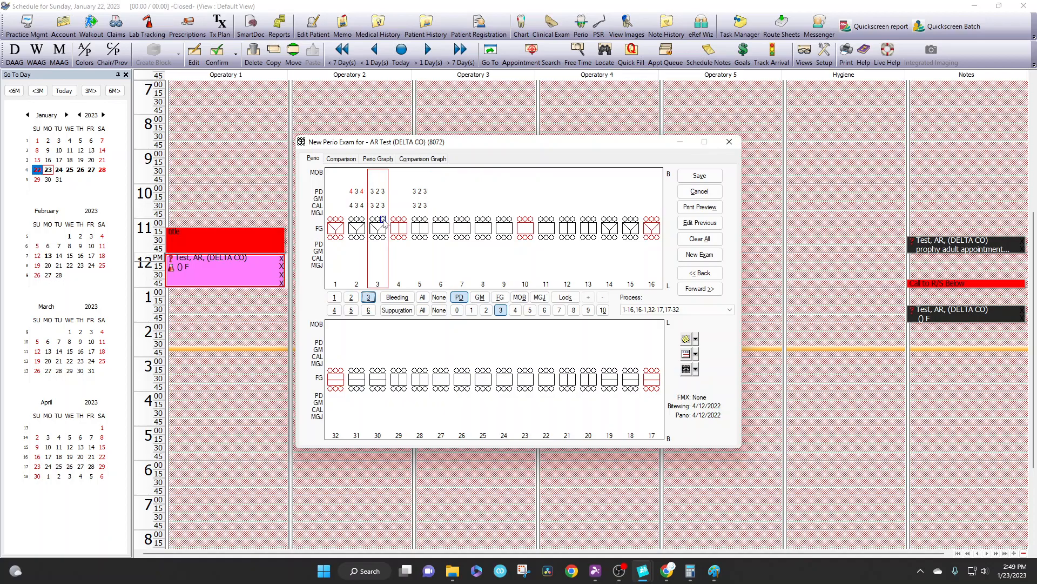
text(4)
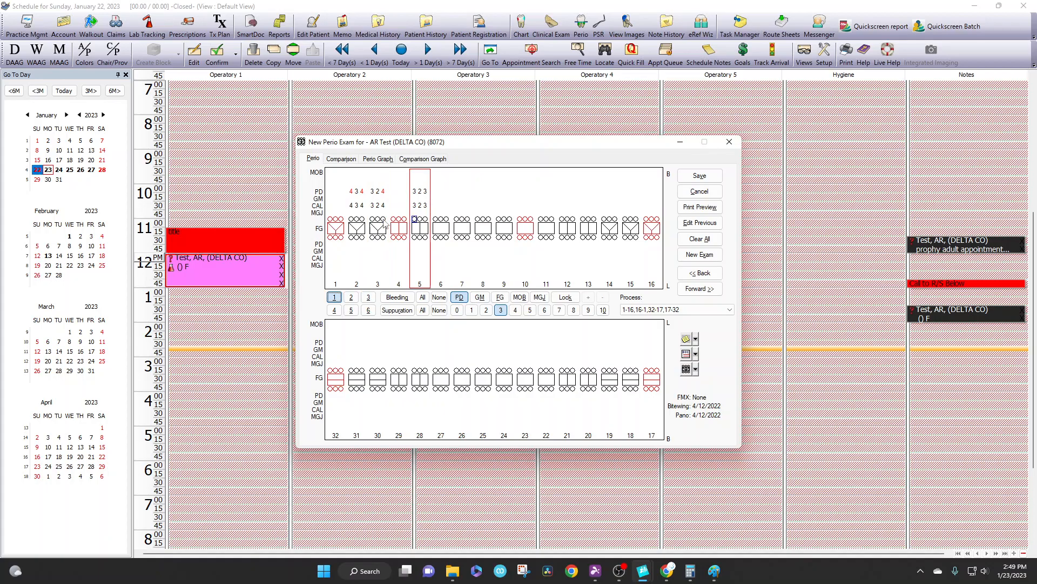
click(351, 219)
text(434 )
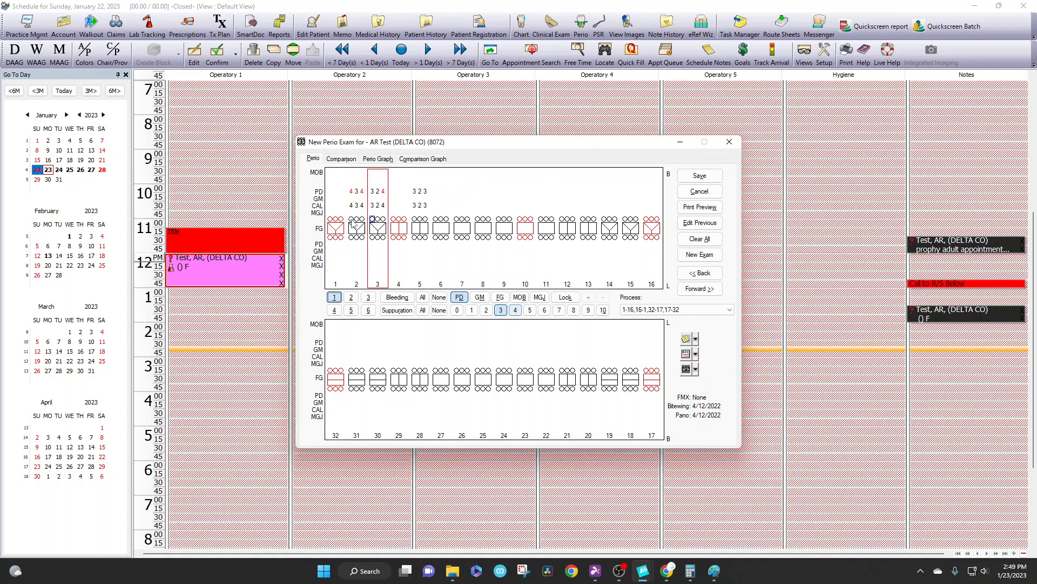
text(324 323 )
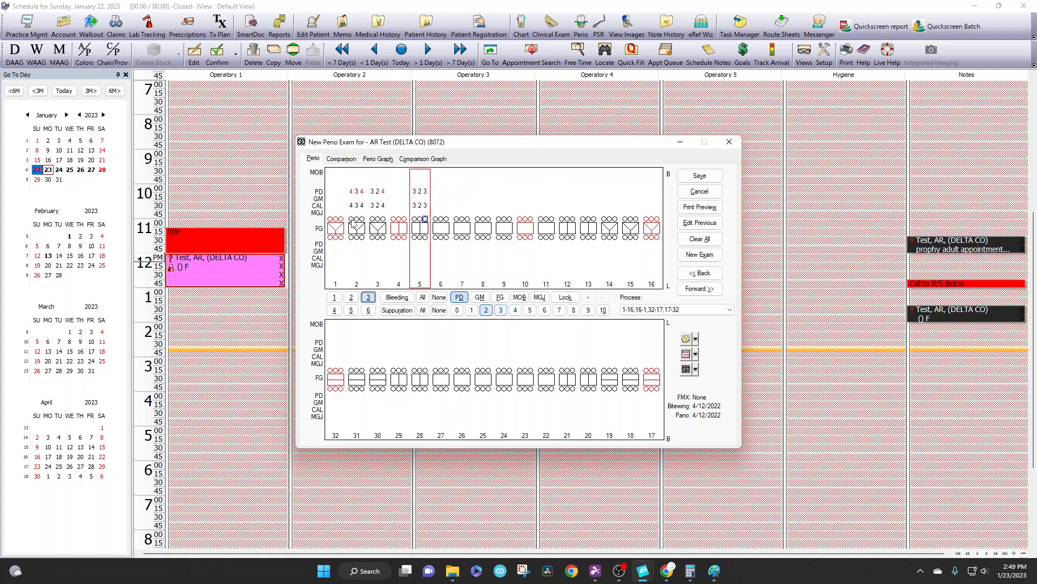
text(323)
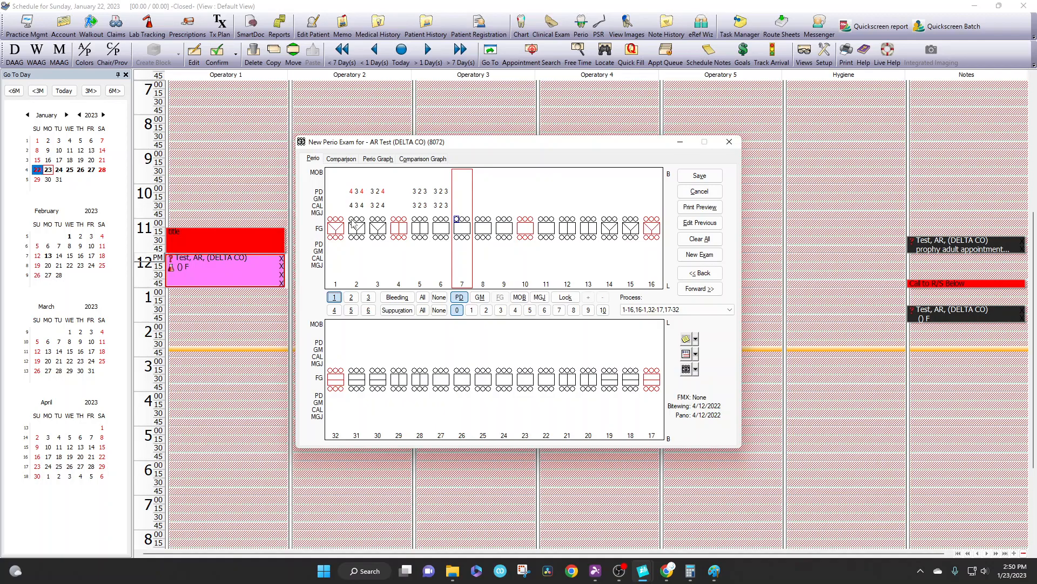
Step: Enter buccal pocket depths 3 2 3 for teeth 6–9, 11 and 13, 2 3 2 for tooth 12, and 2 at tooth 14's first site
text(323 )
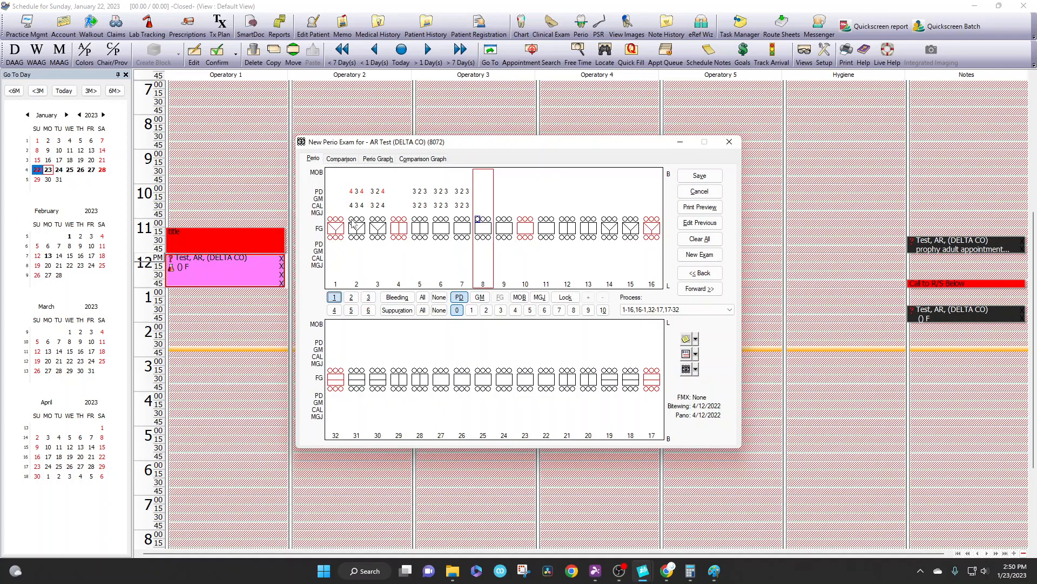
text(323)
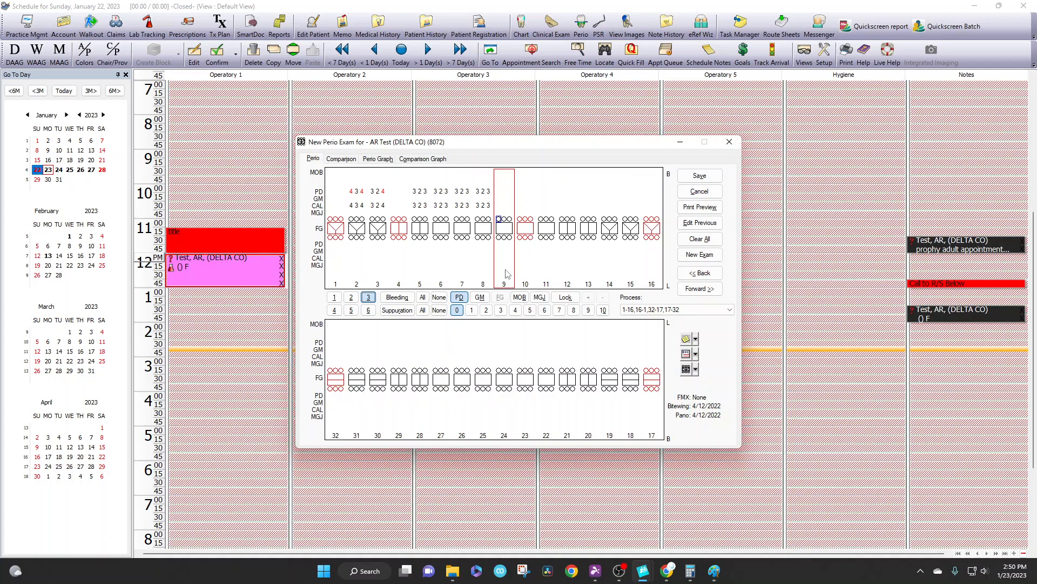
text(323 323 232 323 2)
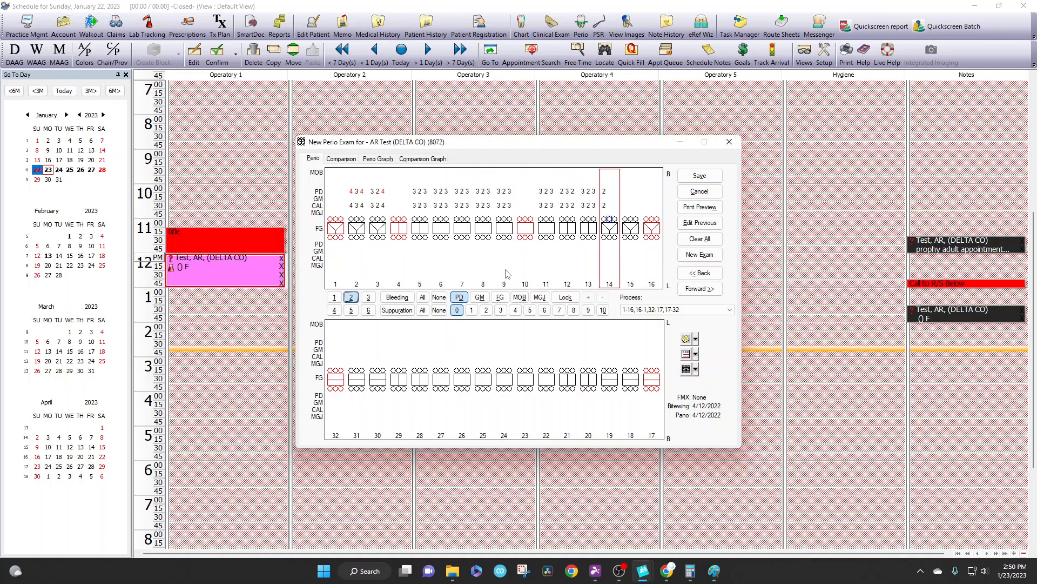
Step: Go back to tooth 2 and enter buccal pocket depths of 3 2 3 for teeth 2, 3, 5 and 6
click(352, 220)
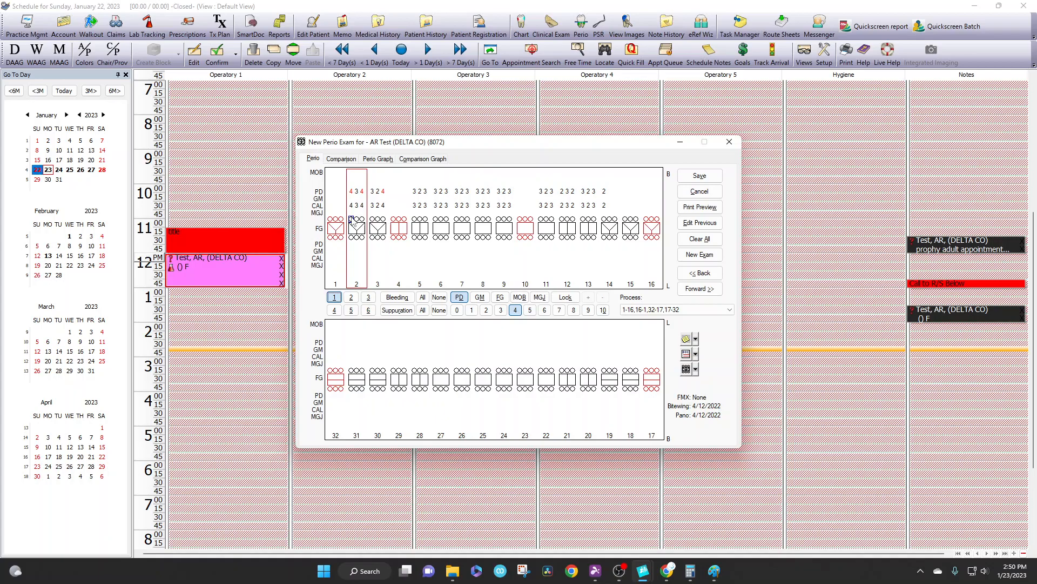
text(323 323 )
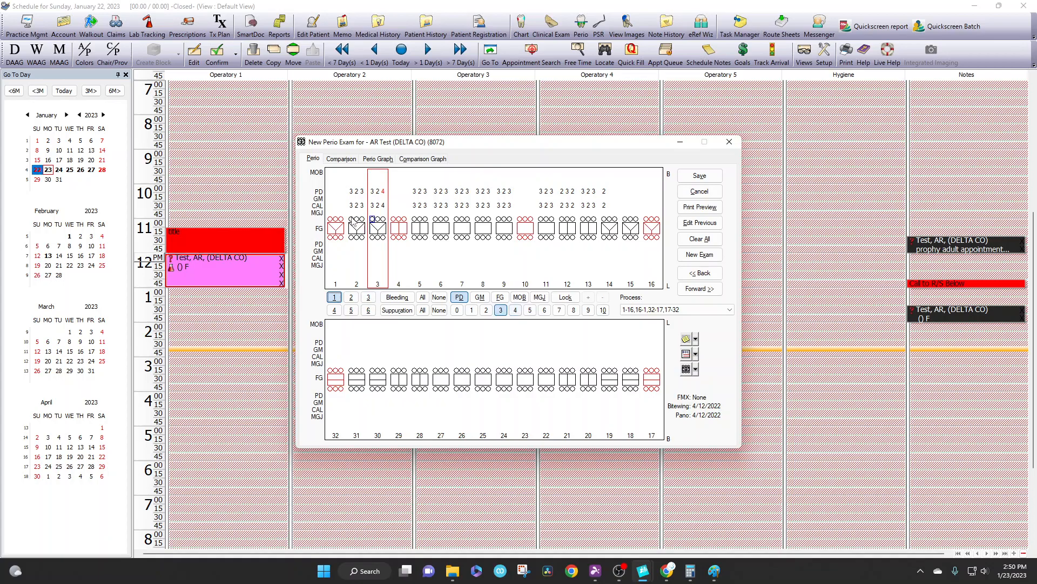
text(323 323)
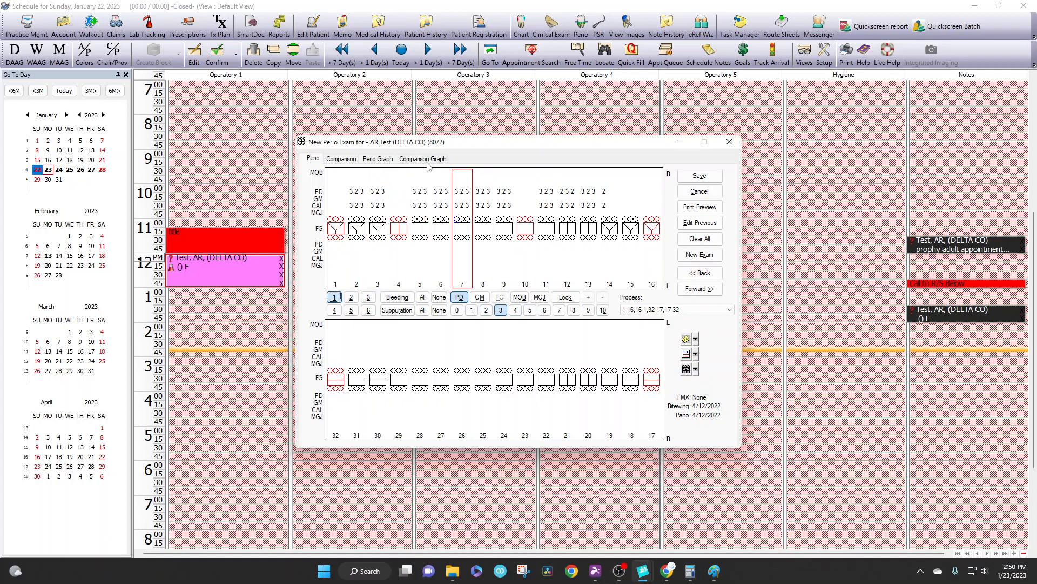
Step: Change the buccal pocket depths from tooth 6 onward to 2 1 2 for teeth 6–9 and 11, and 3 2 3 for teeth 12–15
click(435, 219)
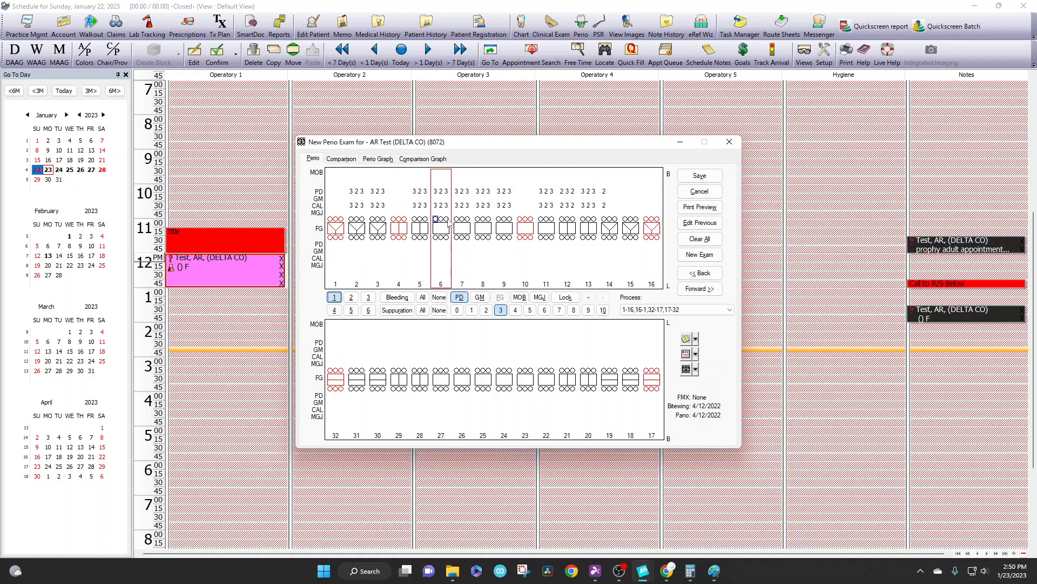
text(2122122)
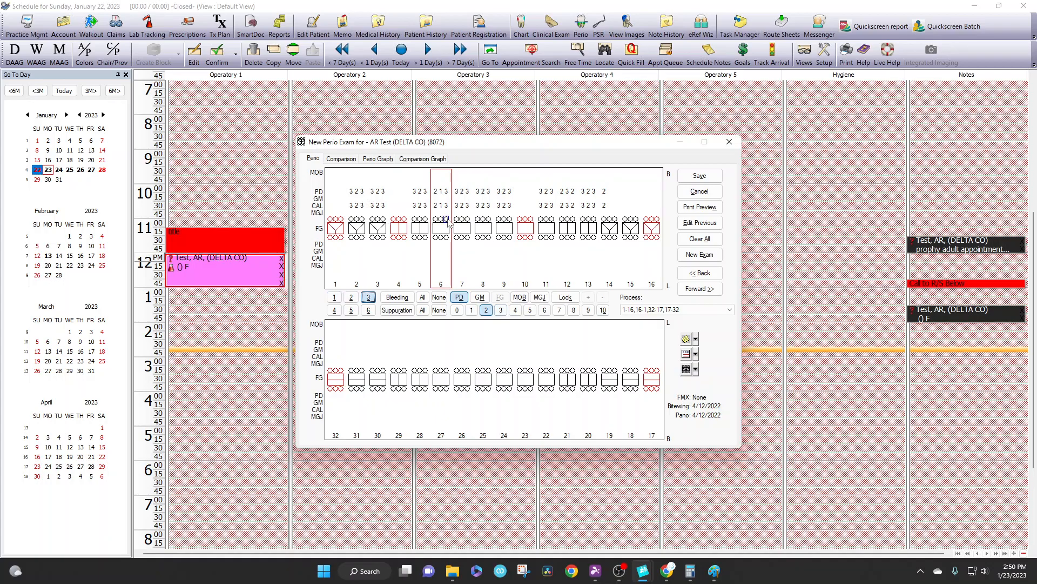
text(12212)
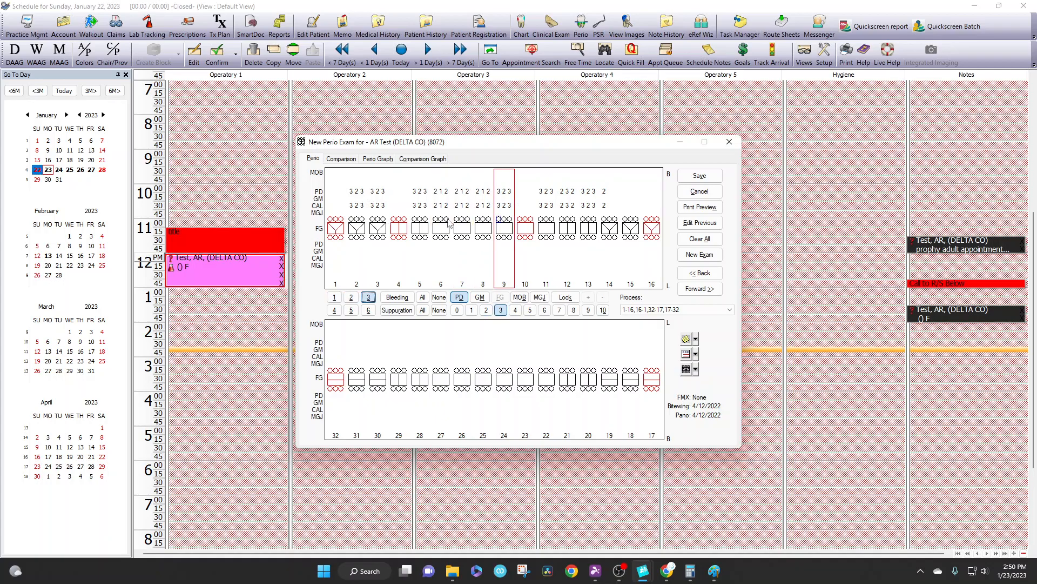
text(212323)
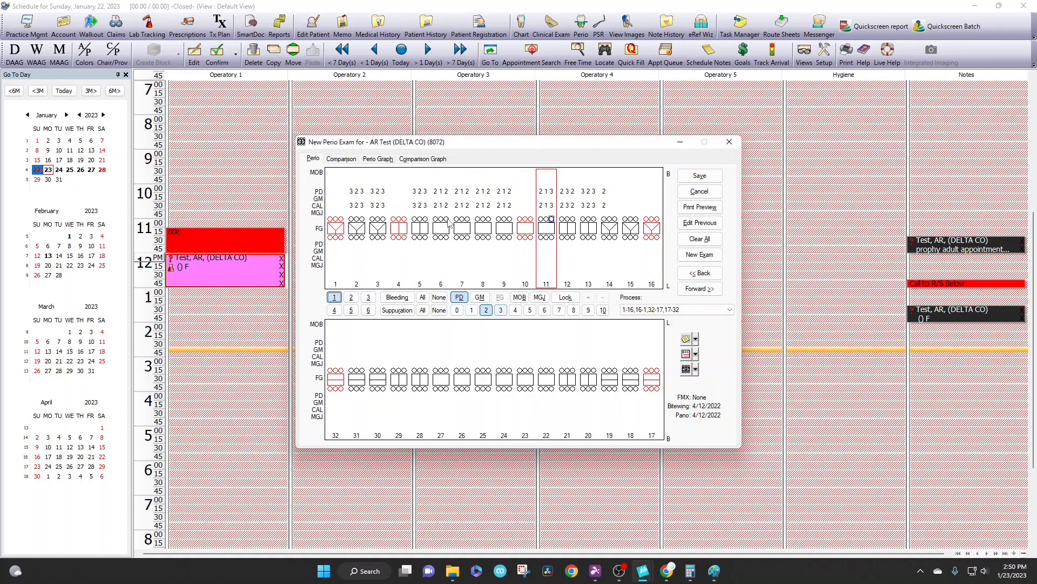
text(323223323)
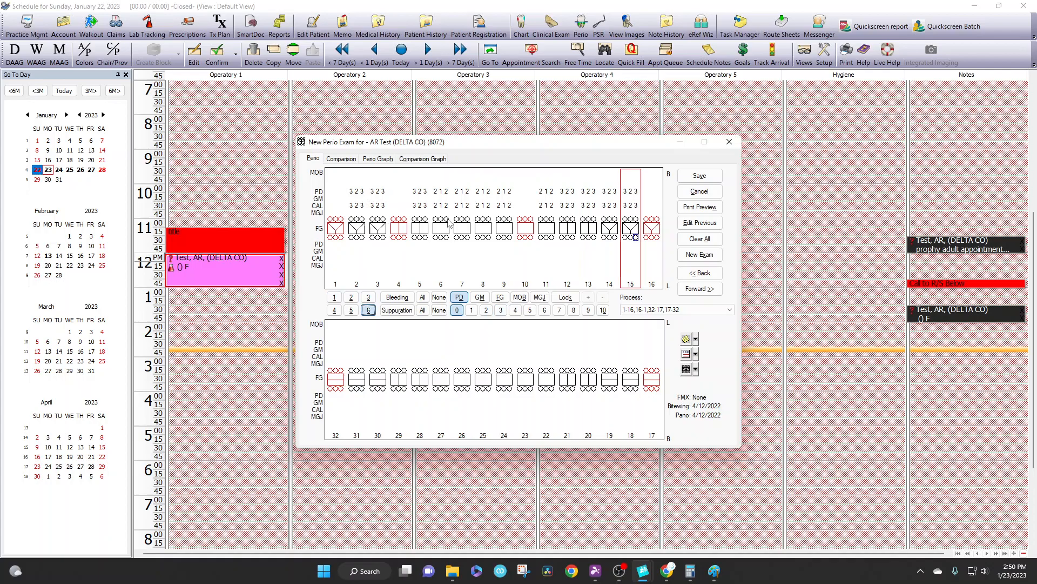
Step: Starting from tooth 2, skip ahead to tooth 6 and re-enter buccal depths for teeth 6–14 as 323, 212, 121, 212, 122, 123, 233 and 232
click(351, 220)
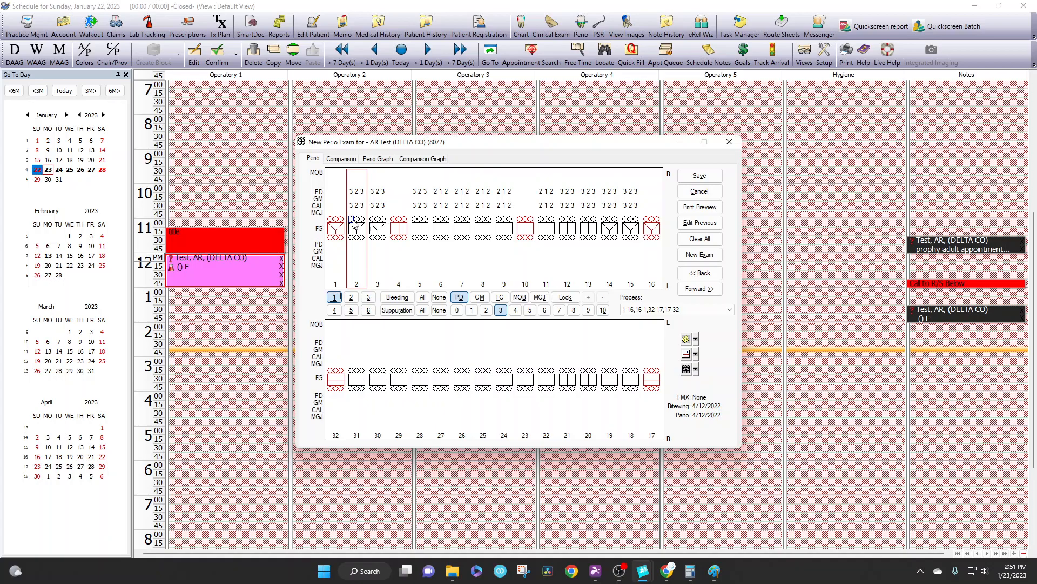
key(Right)
key(Right)
key(Right)
key(Right)
key(Right)
key(Right)
key(Right)
key(Right)
key(Right)
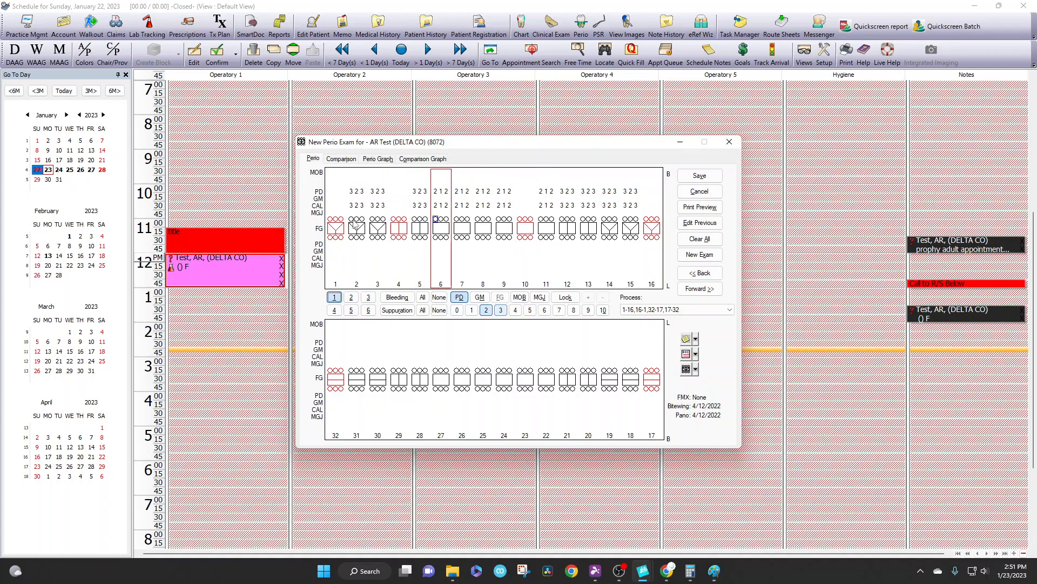
text(323)
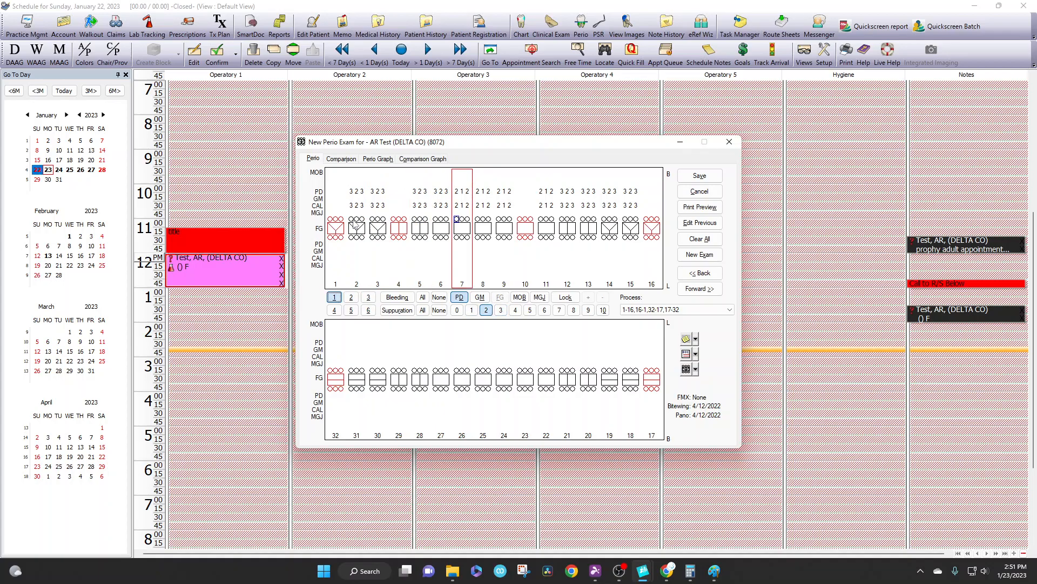
text(21212121212212)
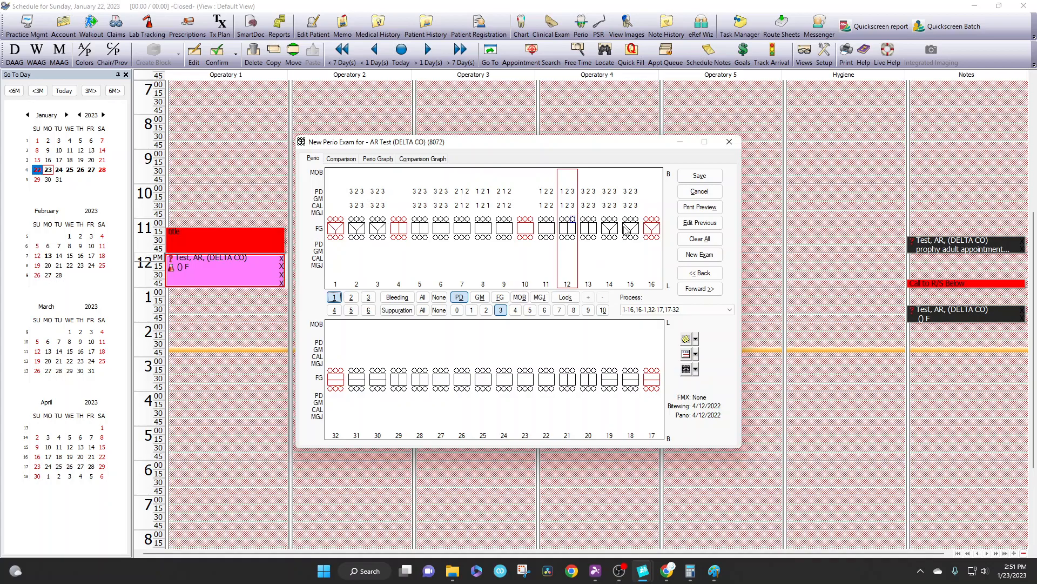
text(32332323)
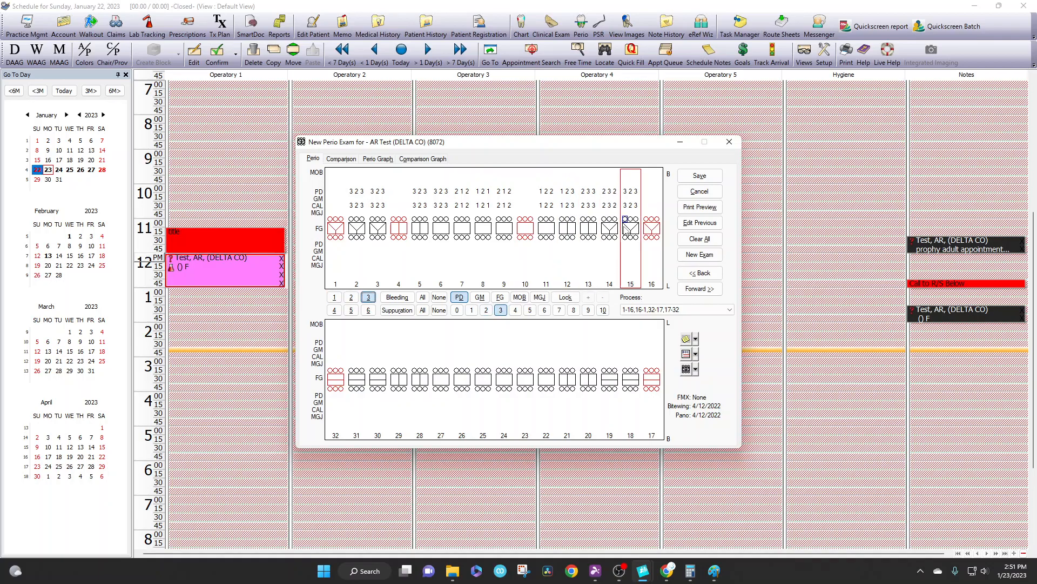
text(232)
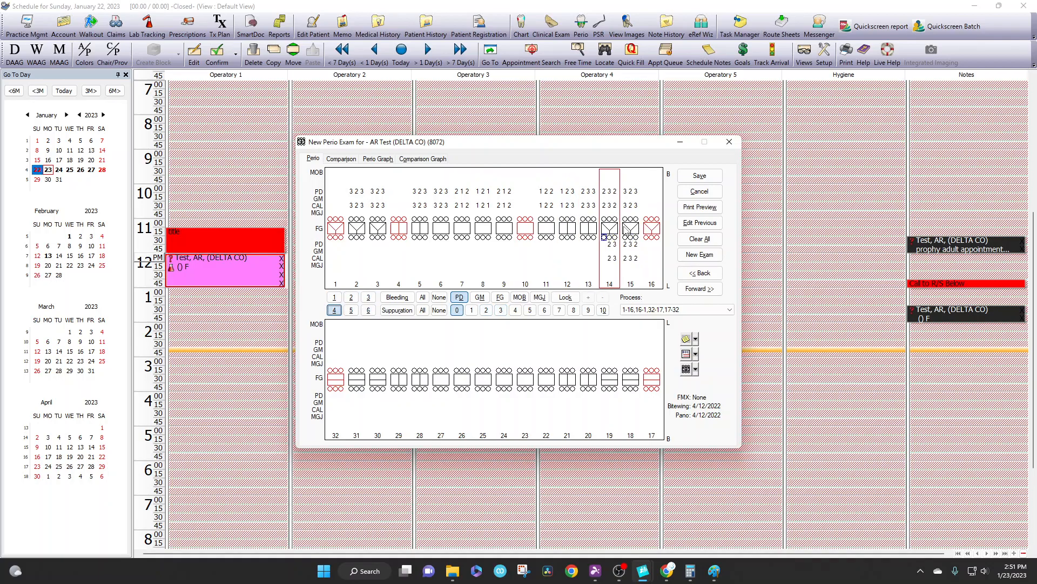
text(323232323232323232)
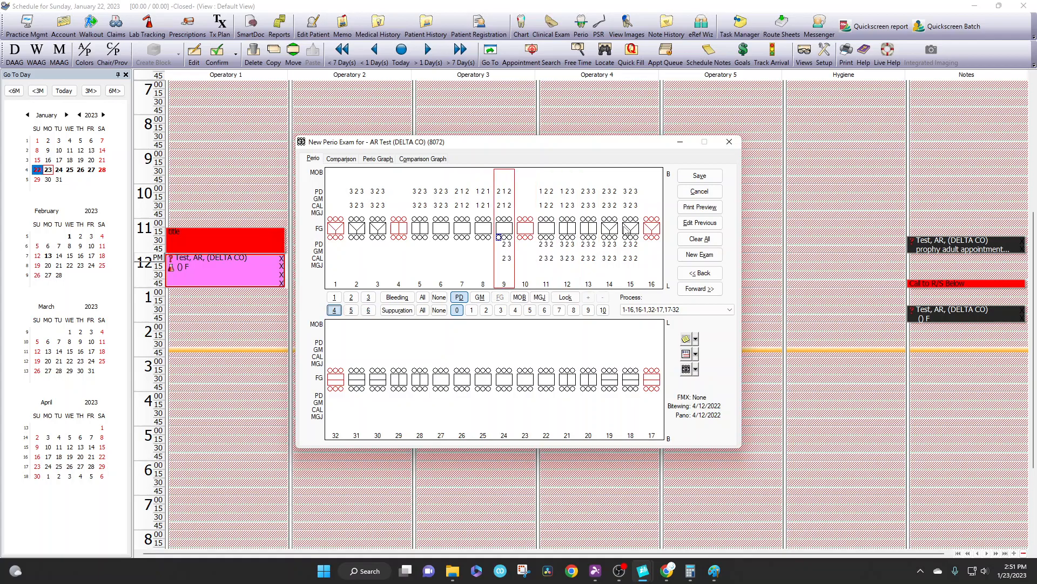
text(3232323232323)
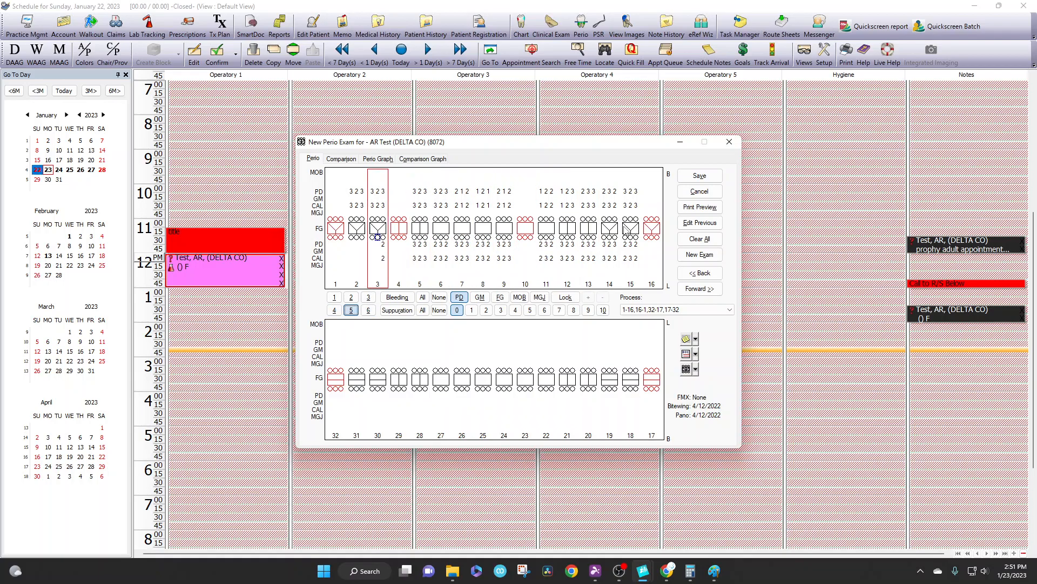
text(23)
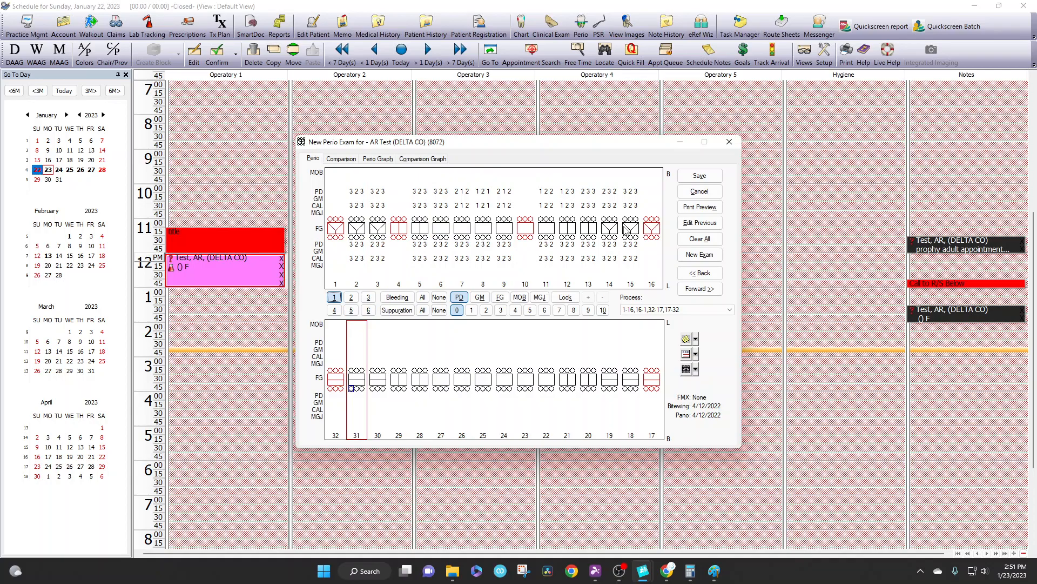
Step: Fill the lower buccal pocket depths from tooth 31 to tooth 18 with alternating 3s and 2s, starting with 3 2 3
text(32323232323232323232323232)
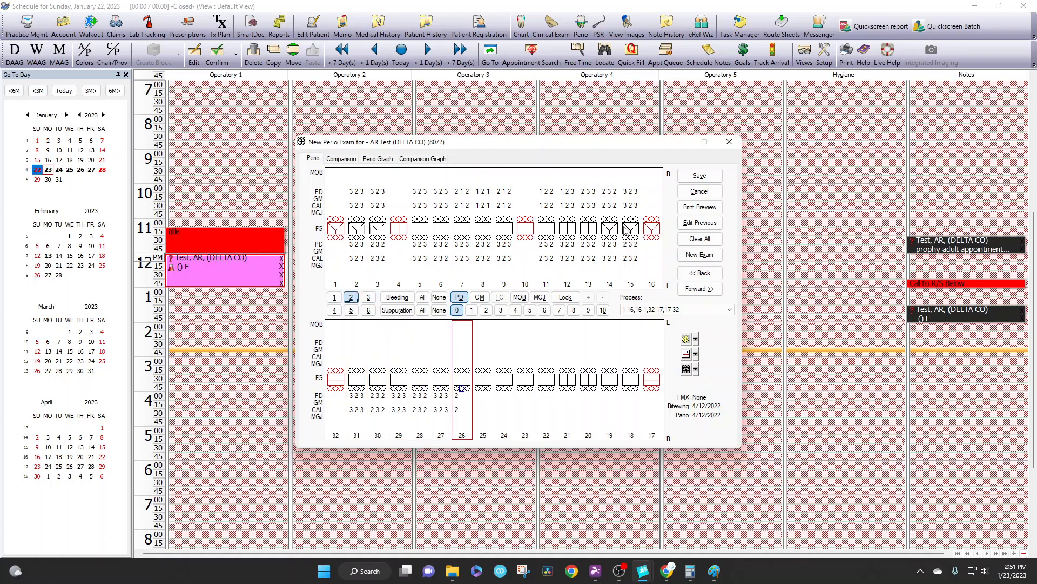
text(32323232323232)
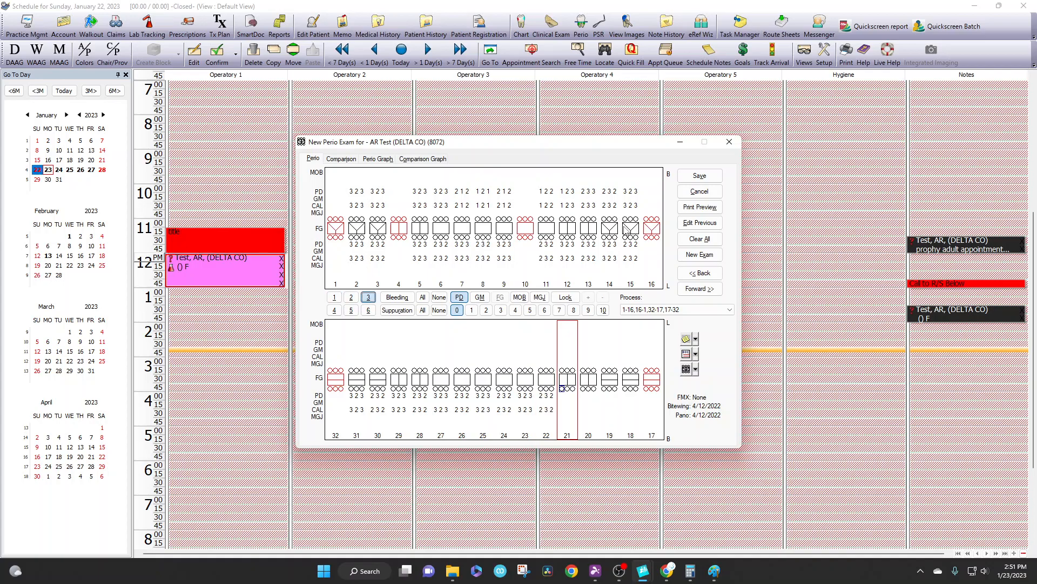
text(323232323232323)
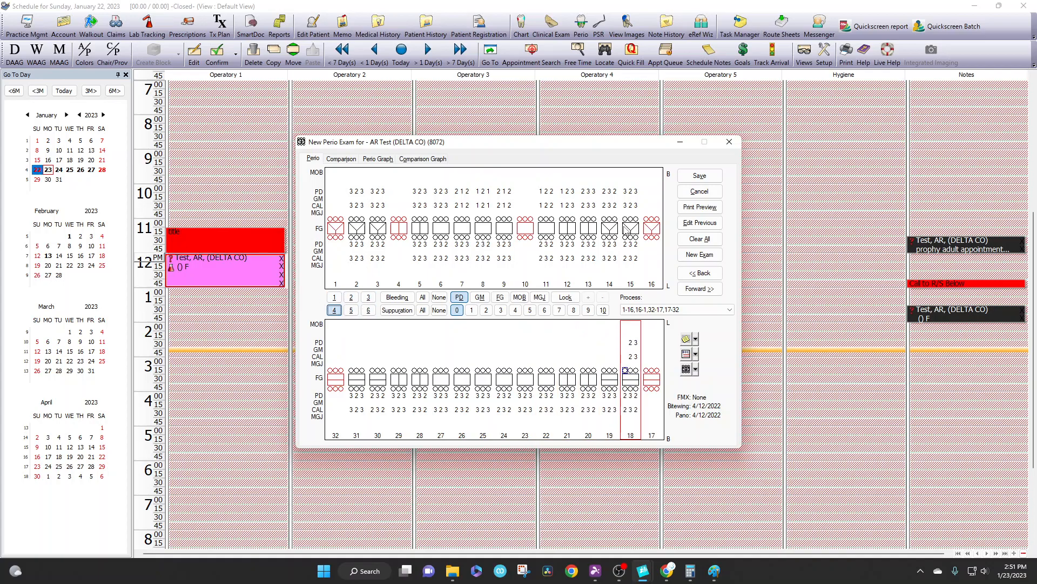
text(23232323232323)
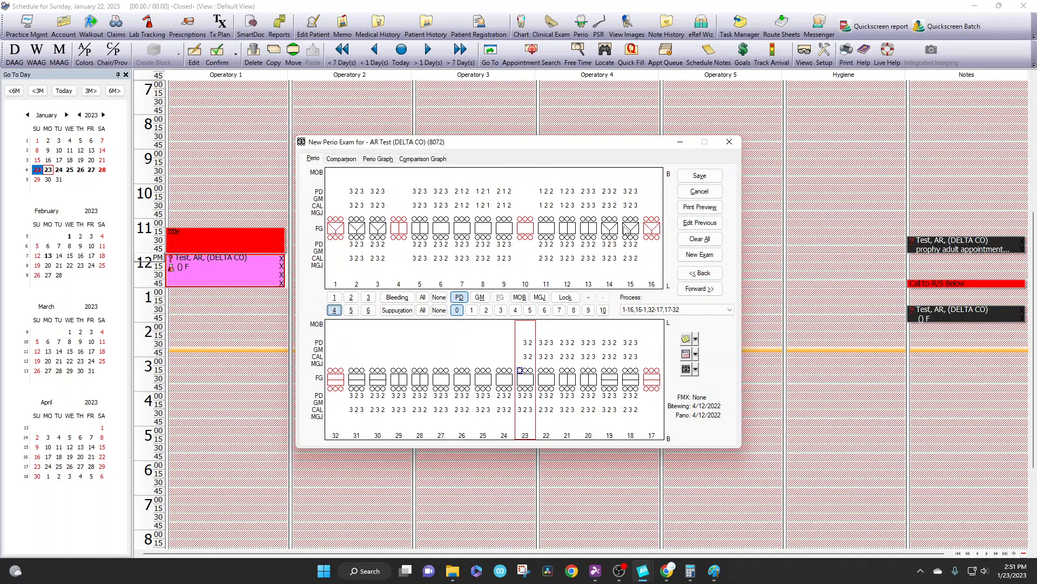
text(23232323232332)
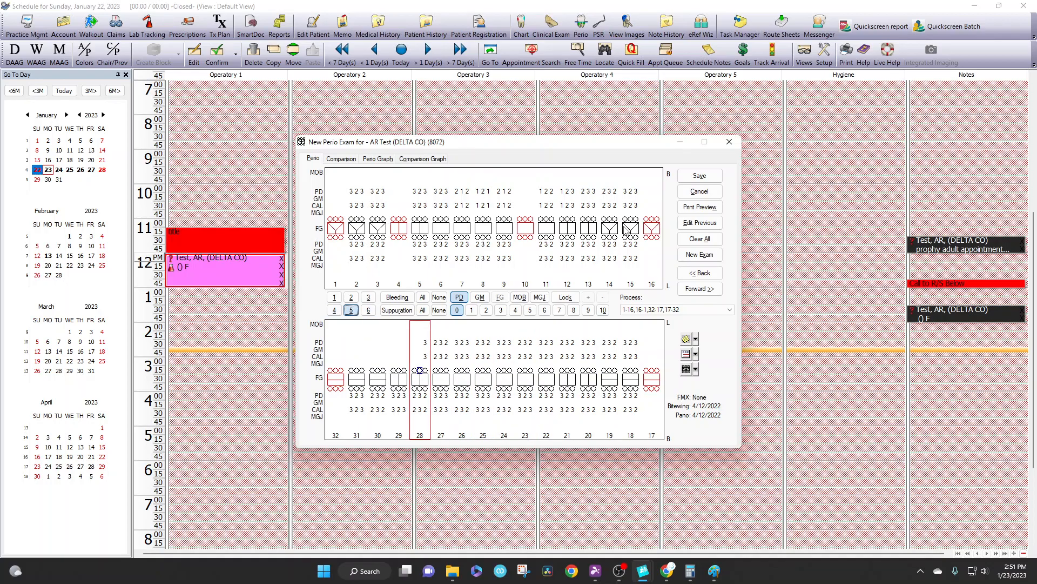
text(2)
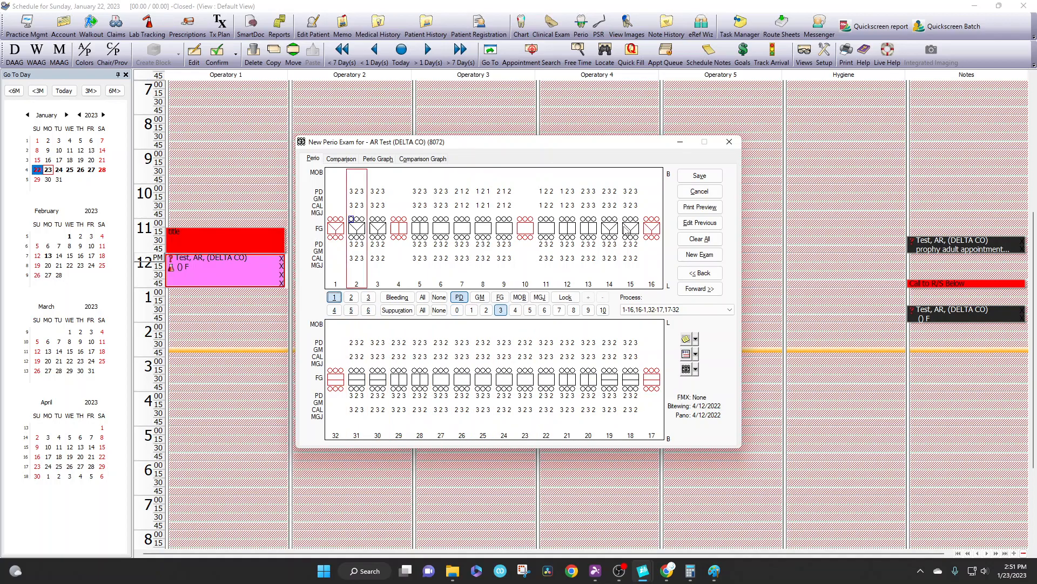
Step: Record a gingival margin of 2 at the middle buccal site of teeth 2, 6, 7 and 8
click(479, 298)
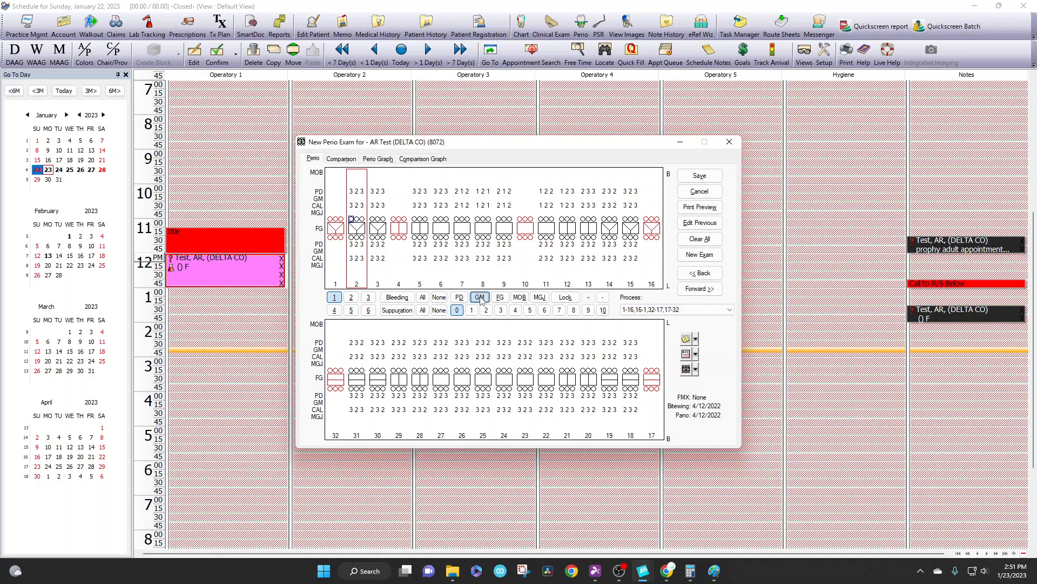
click(358, 220)
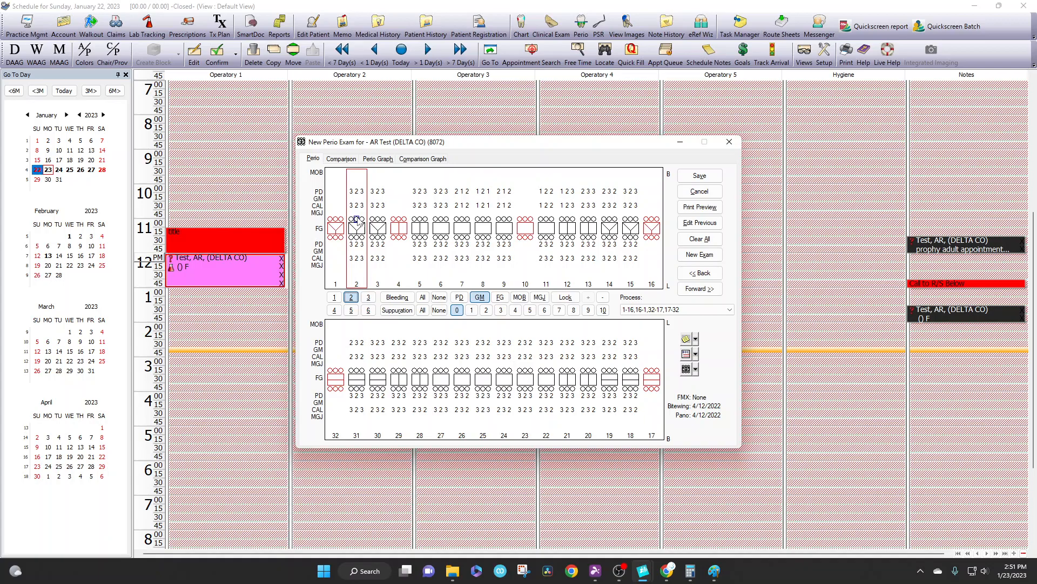
text(2)
click(443, 219)
text(2)
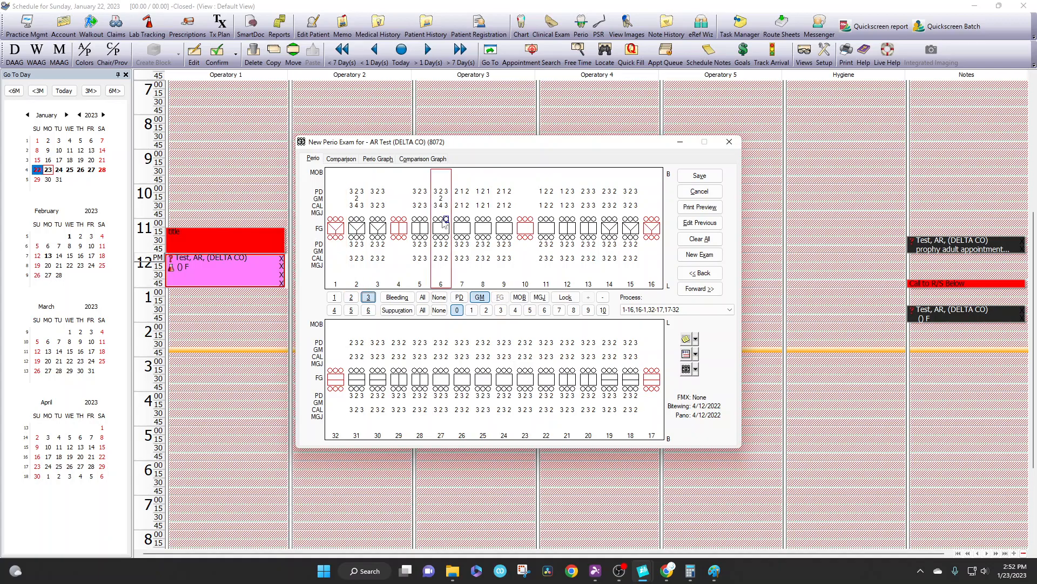
click(465, 220)
text(2)
click(485, 222)
text(2)
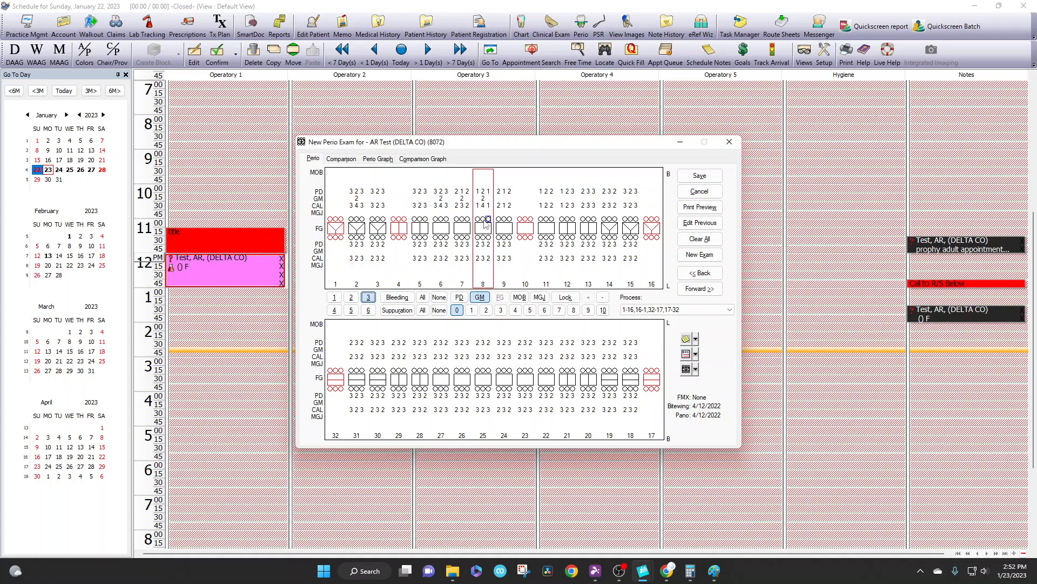
Step: Save the perio exam, then view its pocket depth comparison and return to the perio chart
click(702, 177)
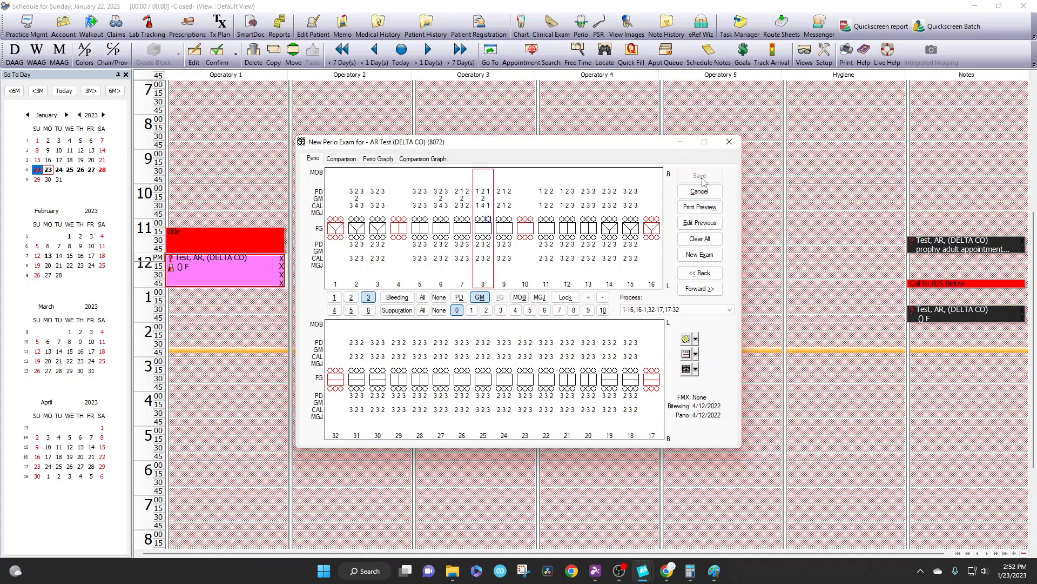
click(342, 159)
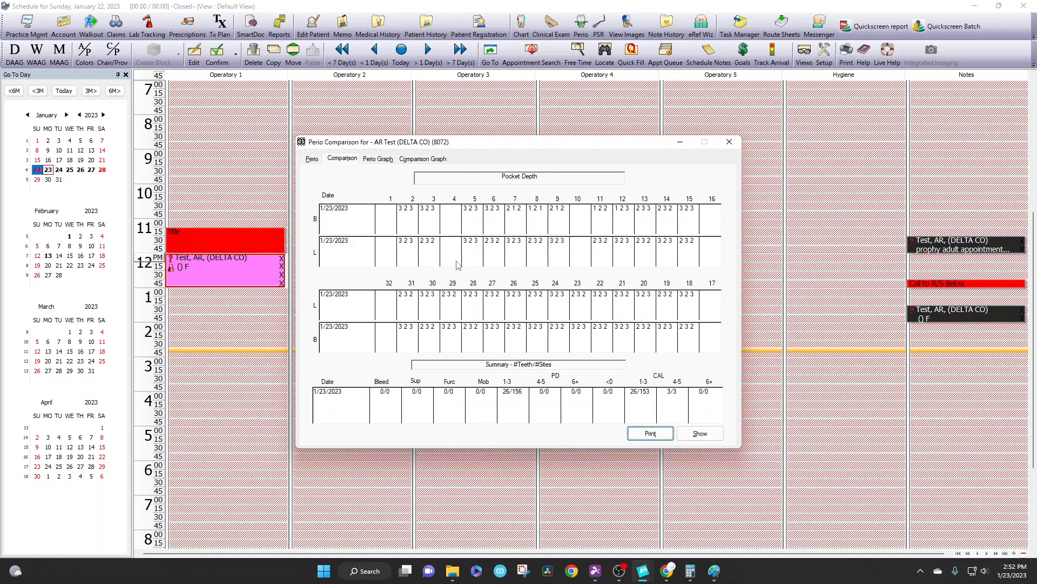
click(313, 159)
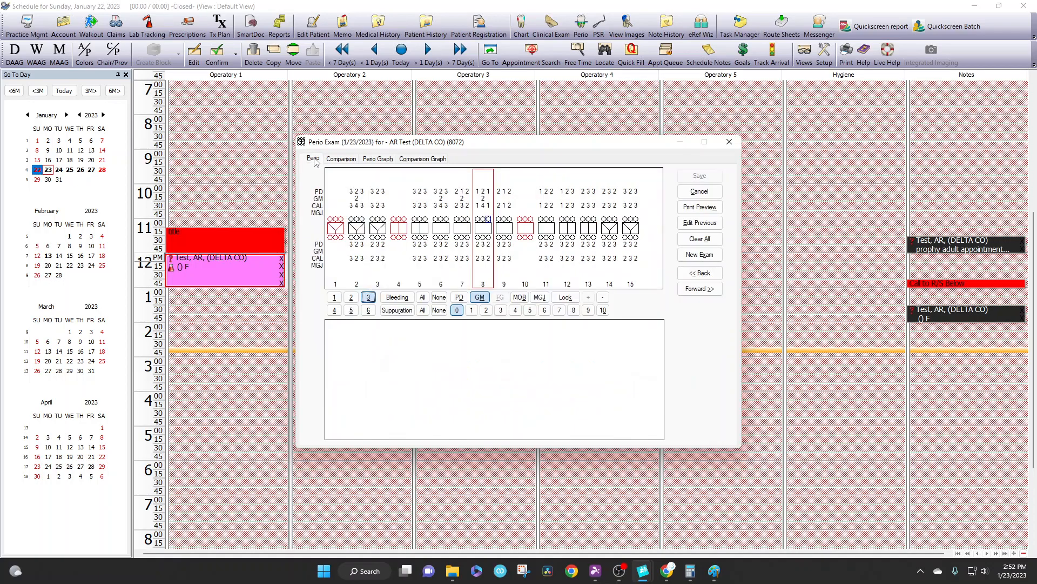